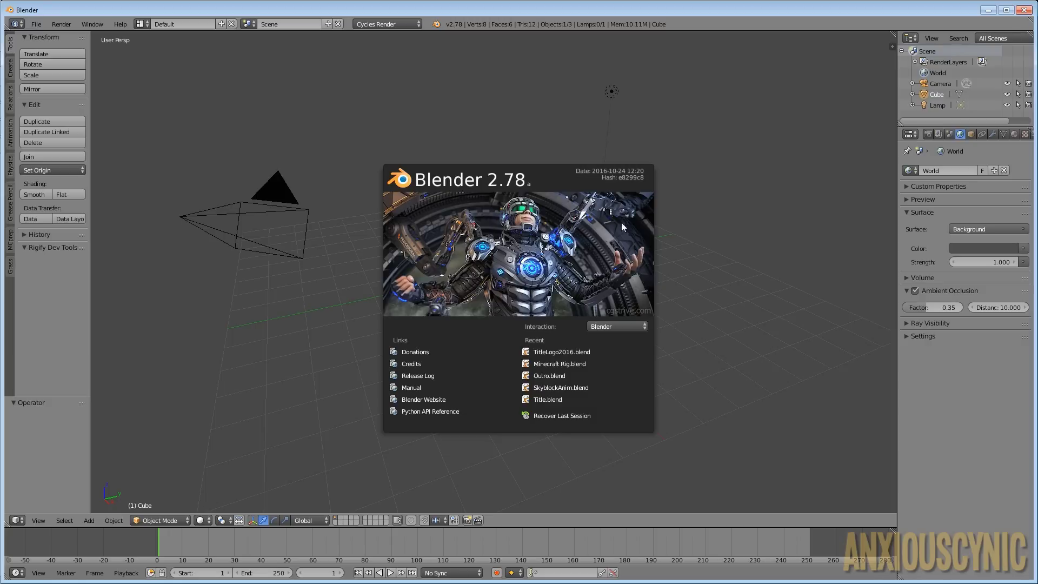
# - Dismiss the splash screen and load Blender's factory settings
pyautogui.click(570, 289)
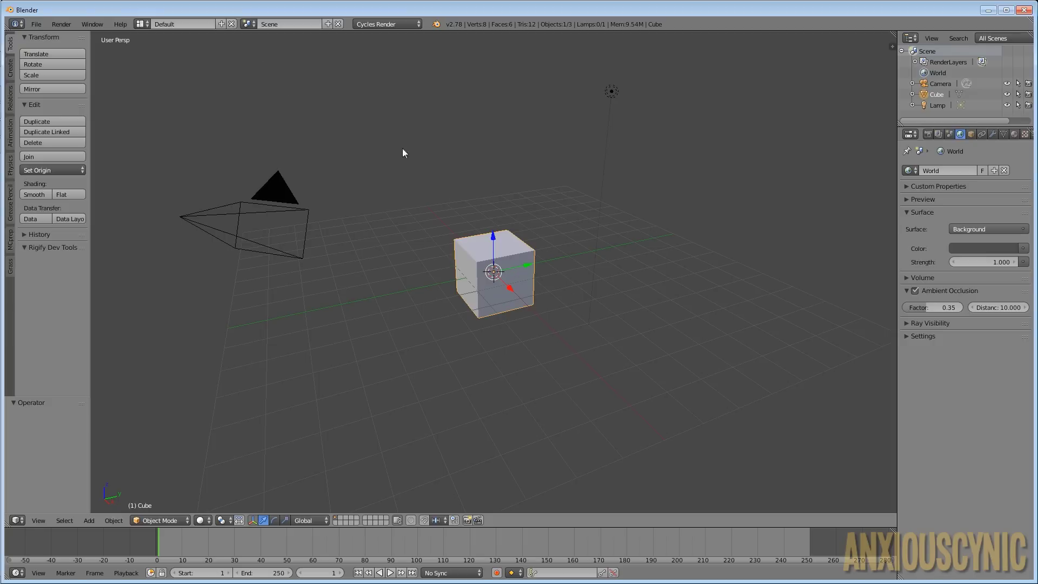
pyautogui.click(36, 24)
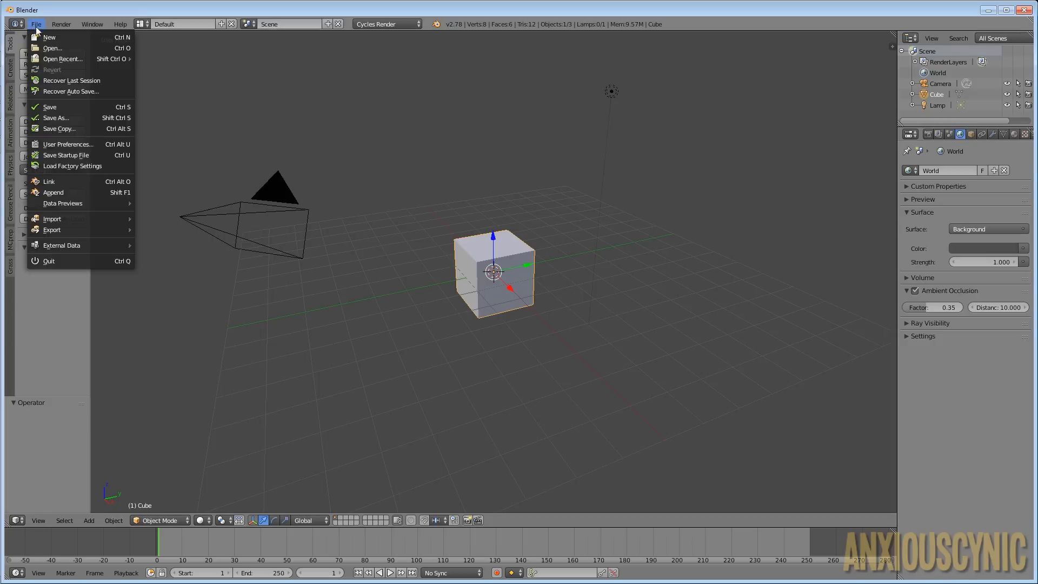
pyautogui.click(75, 165)
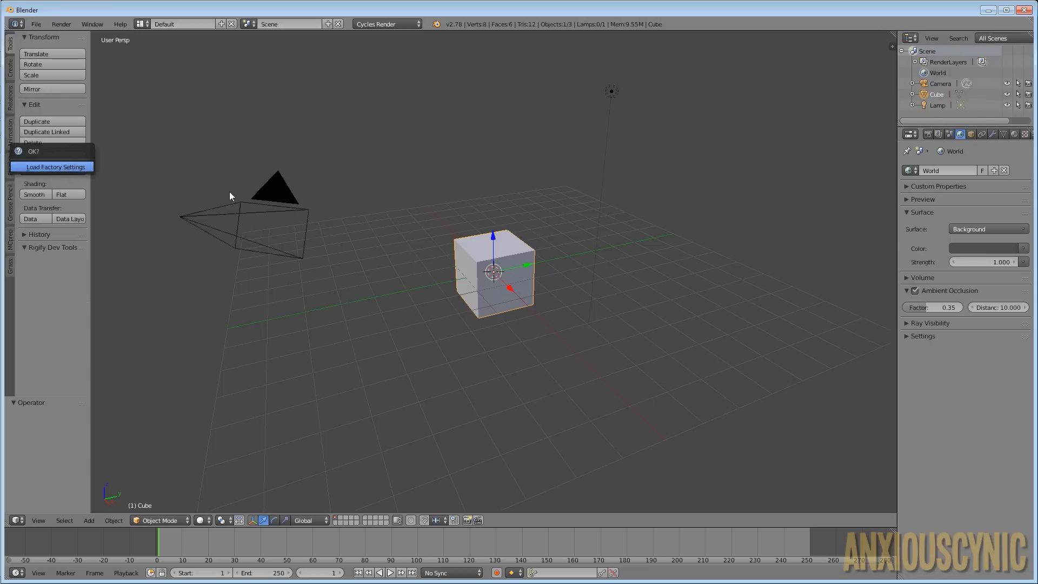
pyautogui.press('Return')
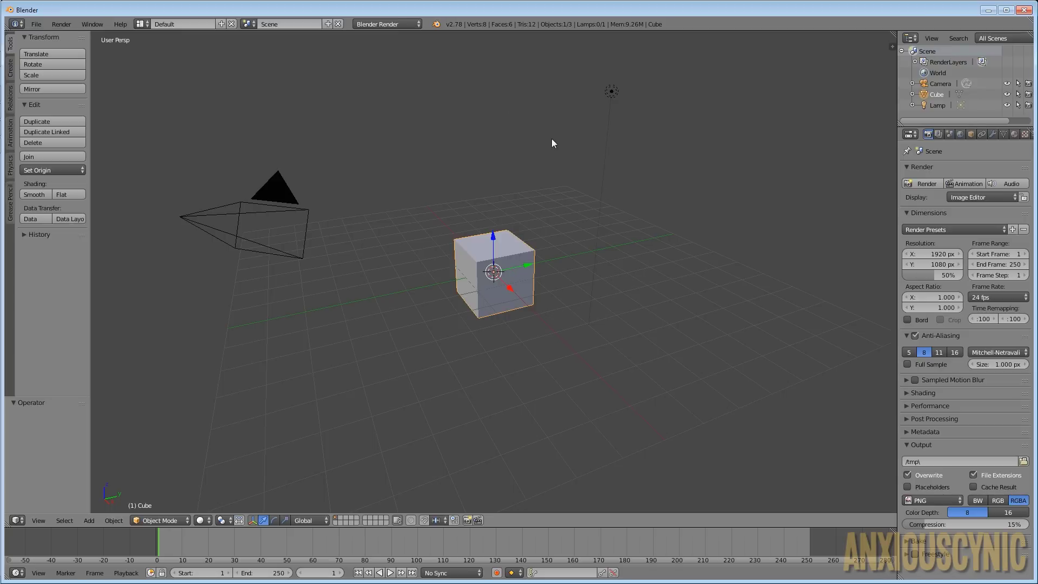
# - Switch to Steam, look over the Blender store page down to its free download section, and return to Blender
pyautogui.moveTo(1, 119)
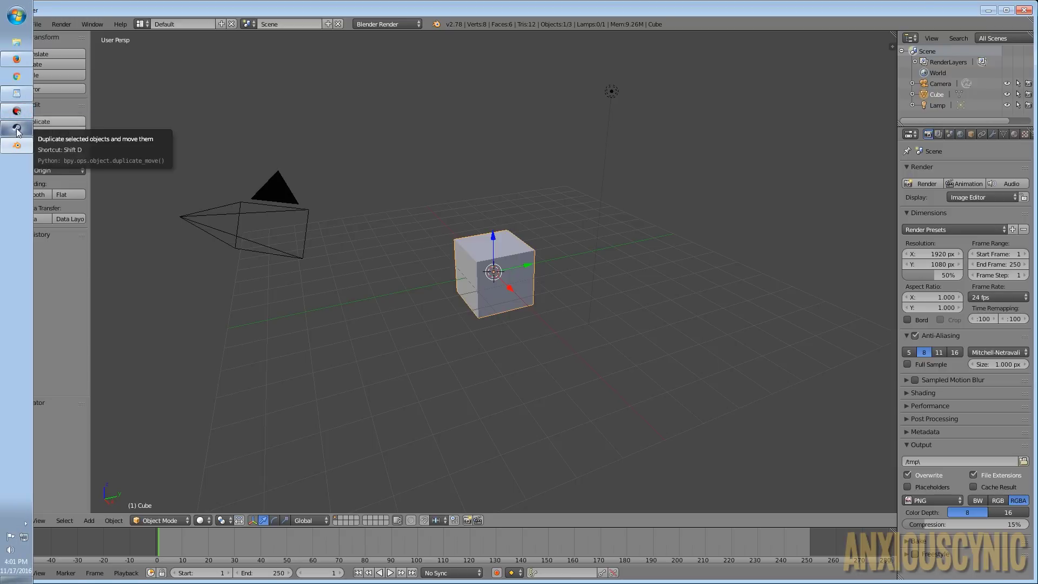
pyautogui.click(17, 130)
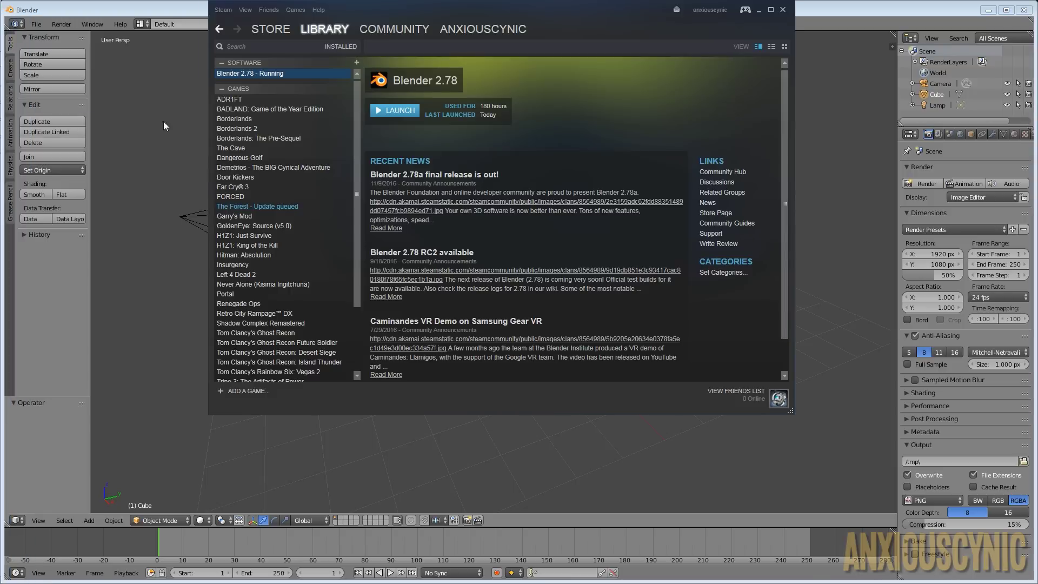
pyautogui.click(271, 29)
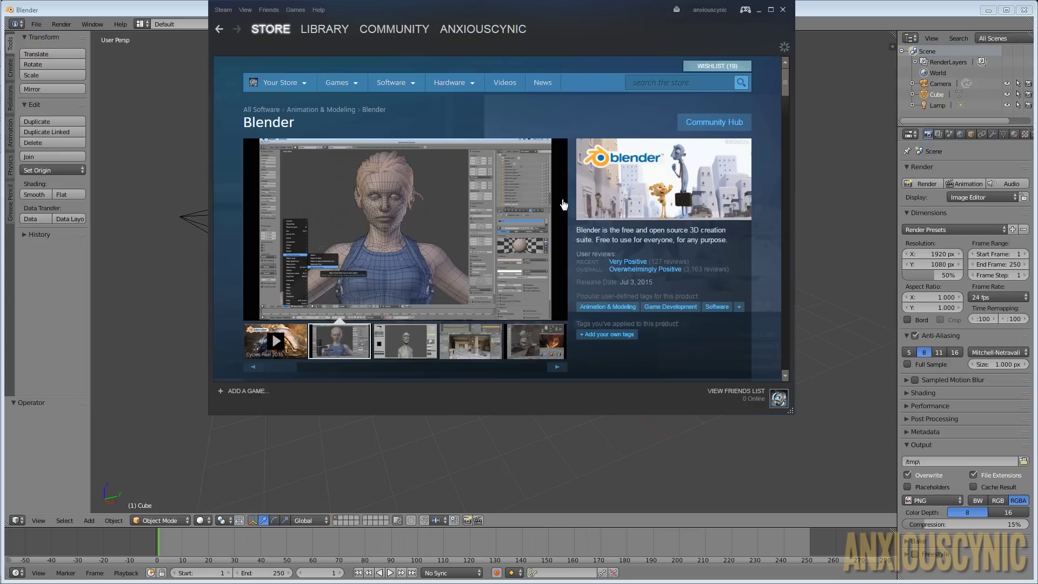
pyautogui.moveTo(783, 77)
pyautogui.mouseDown()
pyautogui.moveTo(781, 105)
pyautogui.moveTo(774, 75)
pyautogui.mouseUp()
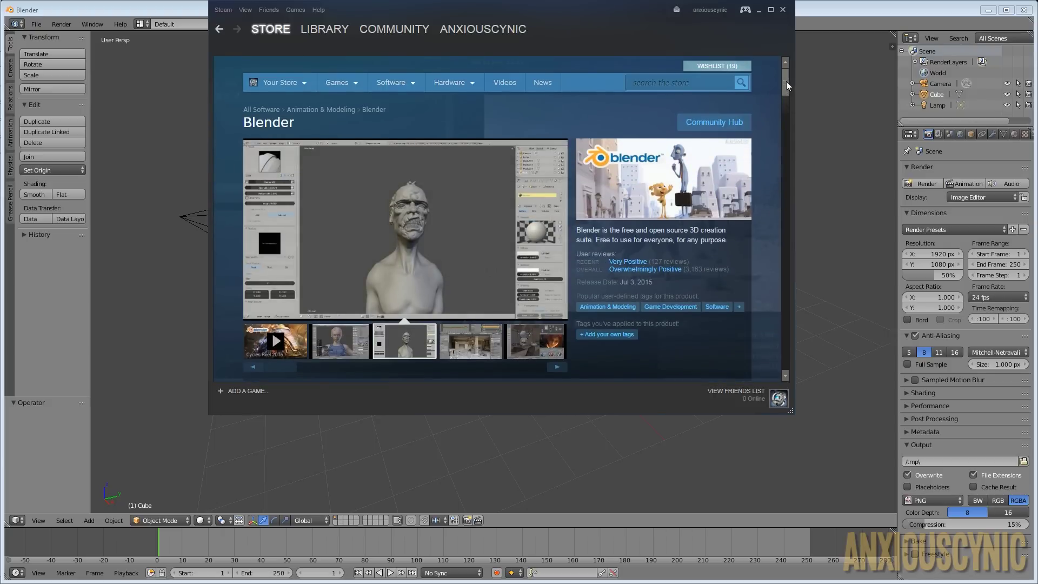
pyautogui.moveTo(785, 78); pyautogui.dragTo(772, 115)
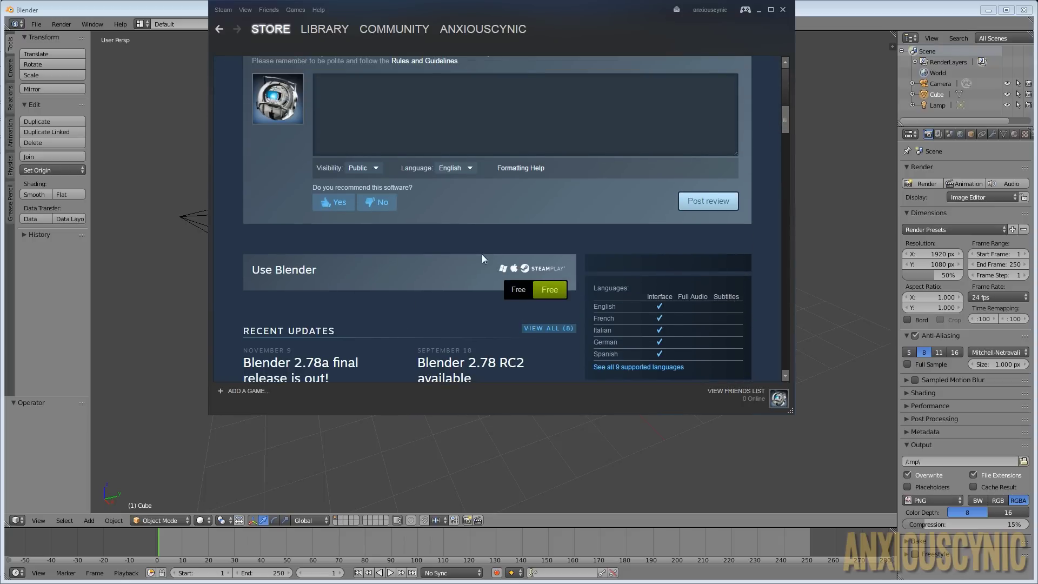
pyautogui.scroll(8, 504, 252)
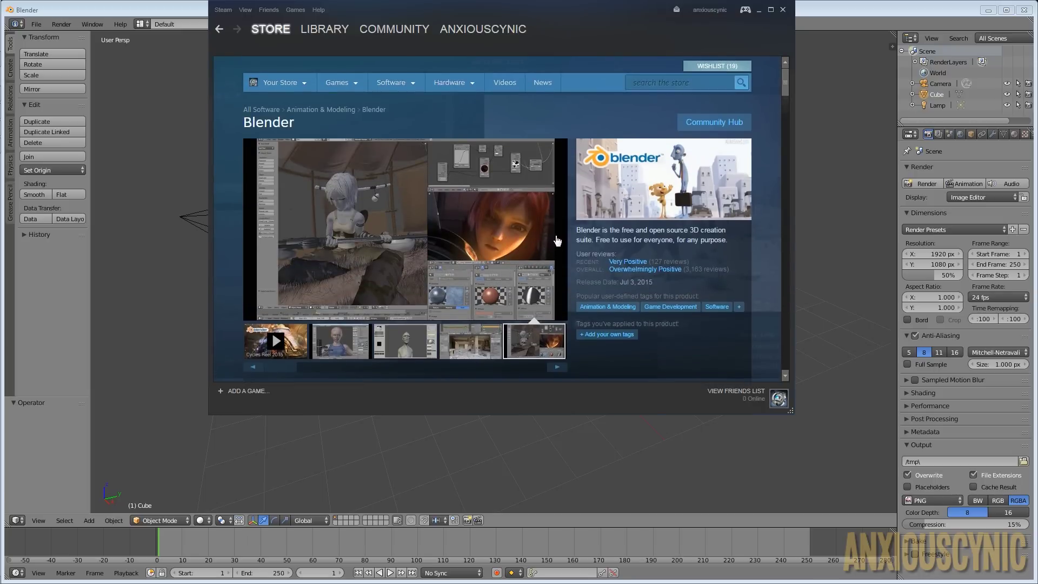
pyautogui.click(832, 17)
# - Switch to the web browser to view the blender.org home page with its Blender 2.78a download, and return to Blender
pyautogui.moveTo(4, 27)
pyautogui.click(16, 59)
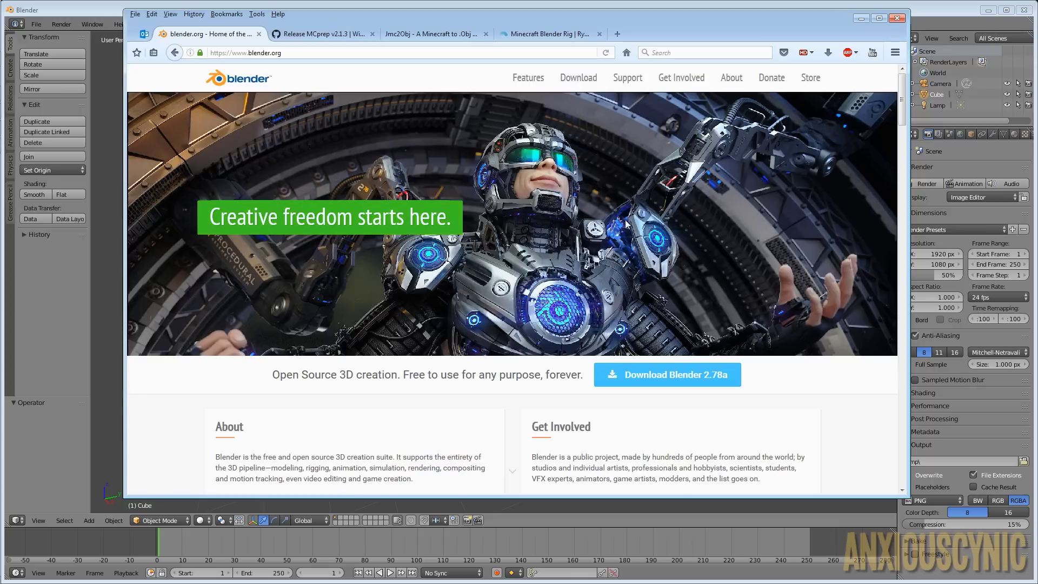
pyautogui.click(939, 16)
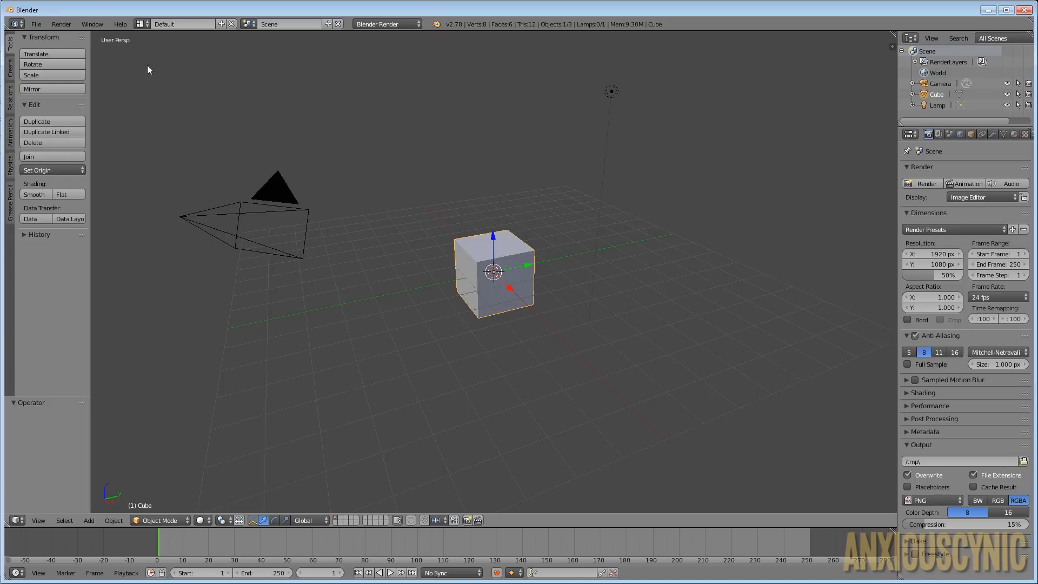
# - Open the User Preferences and enable Zoom To Mouse Position and Rotate Around Selection in the interface settings
pyautogui.click(36, 25)
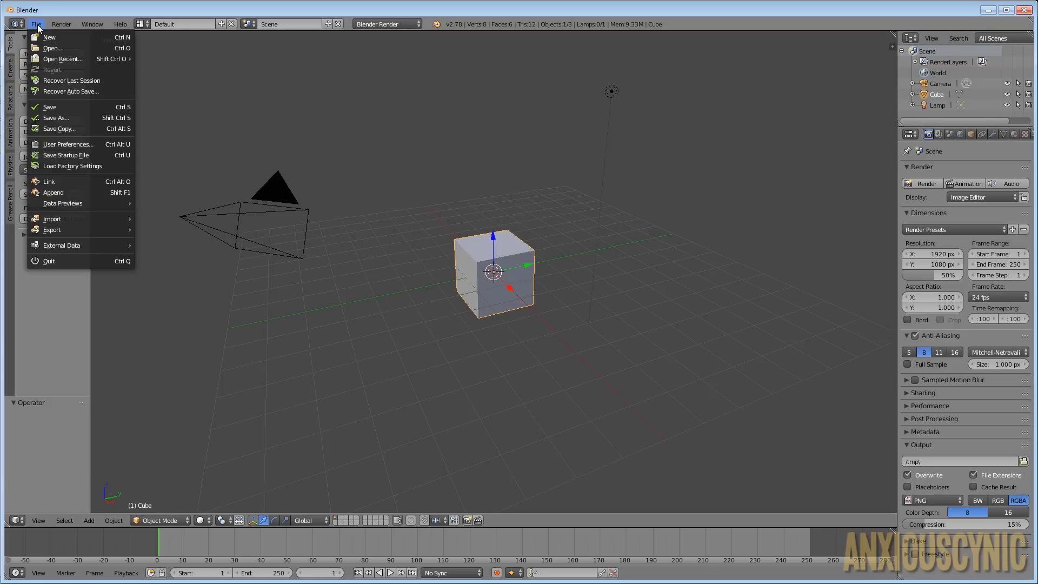
pyautogui.click(73, 144)
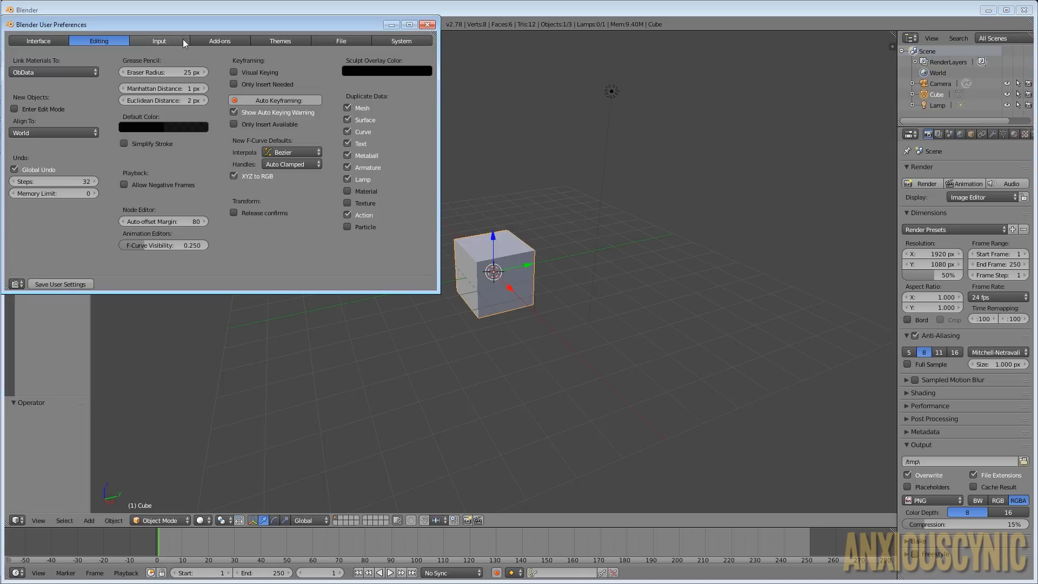
pyautogui.moveTo(171, 26); pyautogui.dragTo(463, 71)
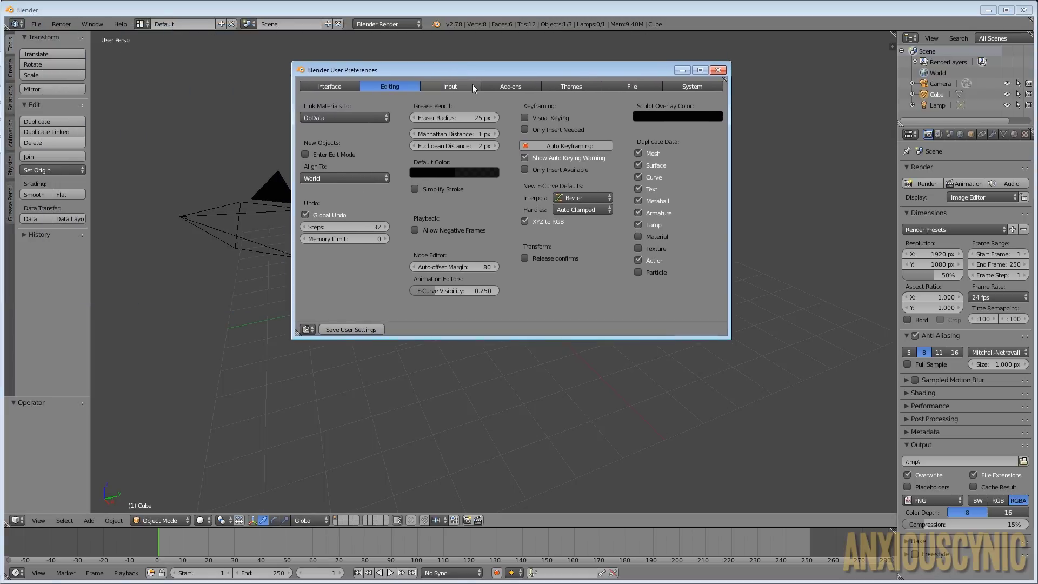
pyautogui.click(343, 85)
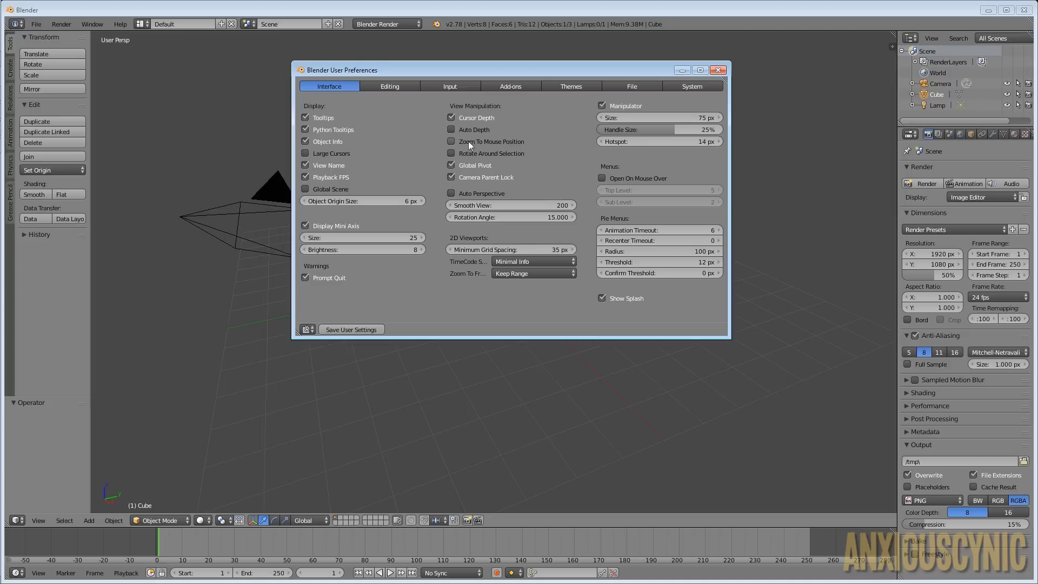
pyautogui.click(502, 143)
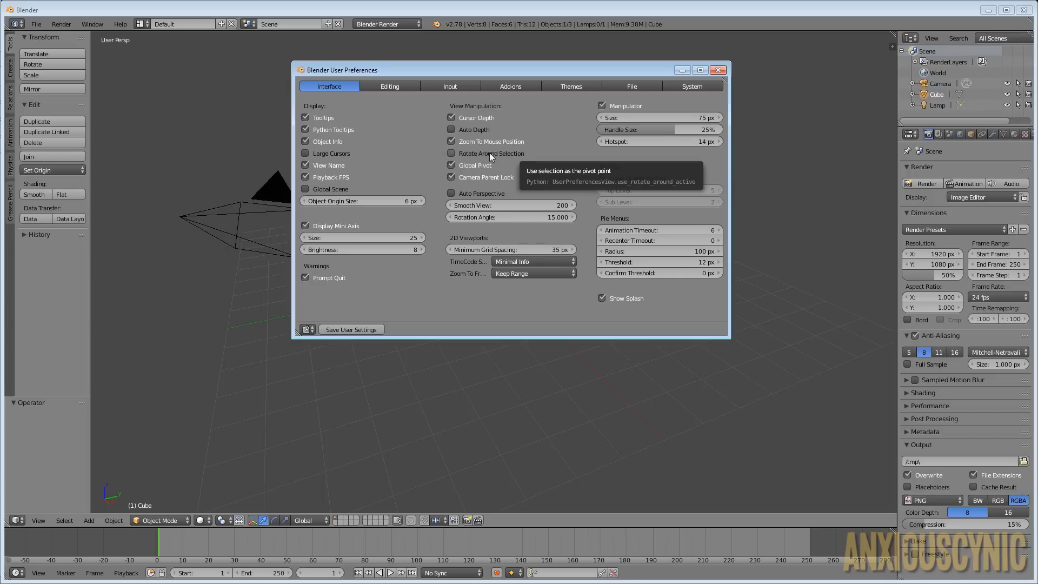
pyautogui.click(488, 153)
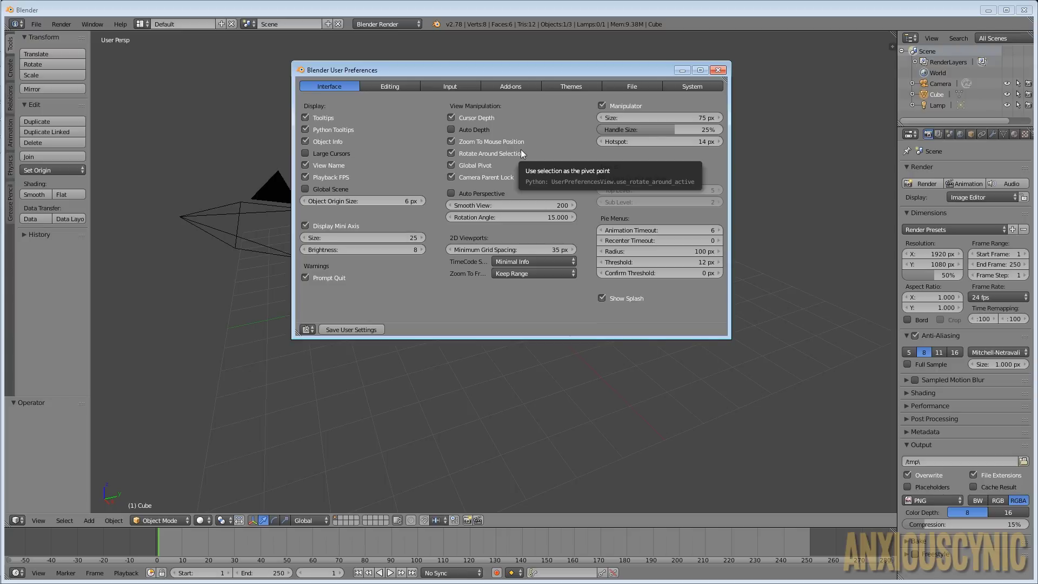
# - Look over the editing preferences, and set Select With to Left in the input preferences
pyautogui.click(389, 87)
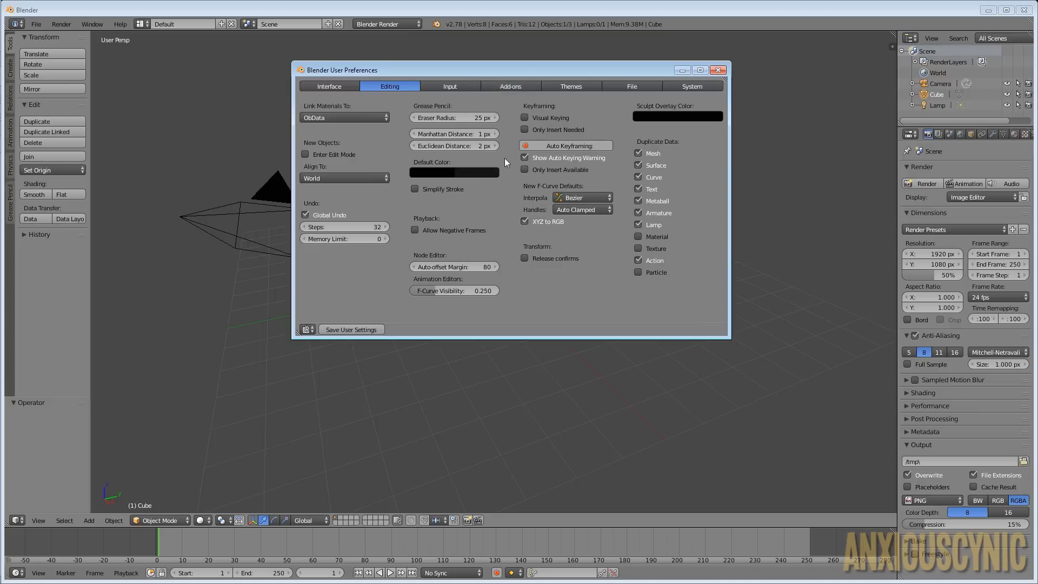
pyautogui.click(456, 84)
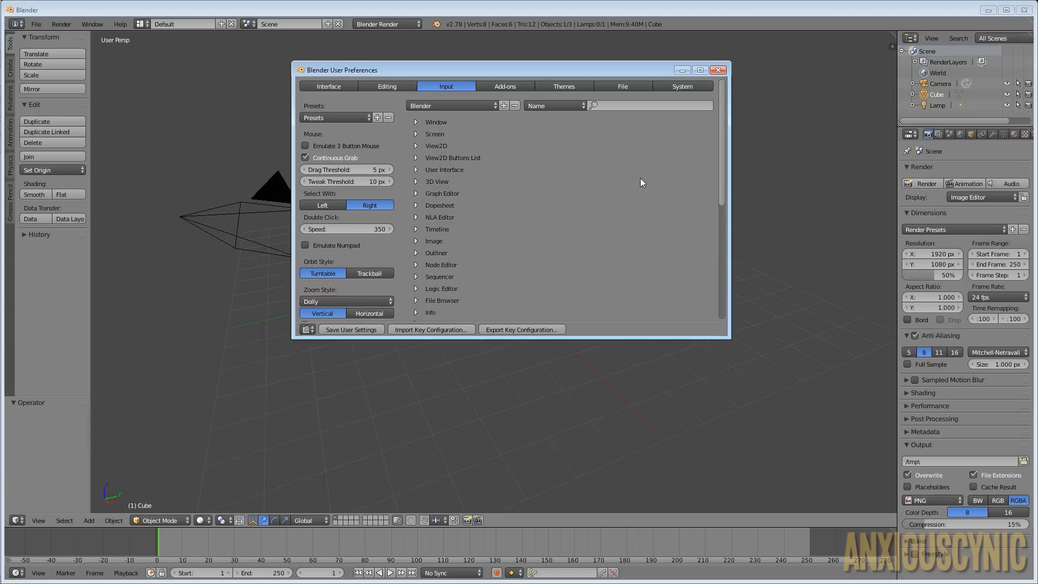
pyautogui.click(329, 204)
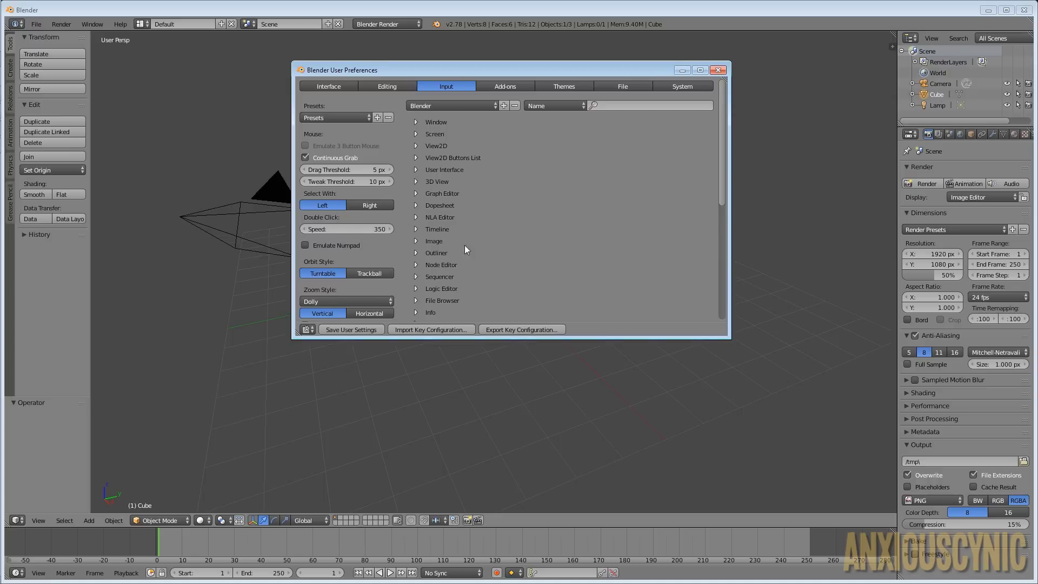
pyautogui.scroll(-8, 702, 258)
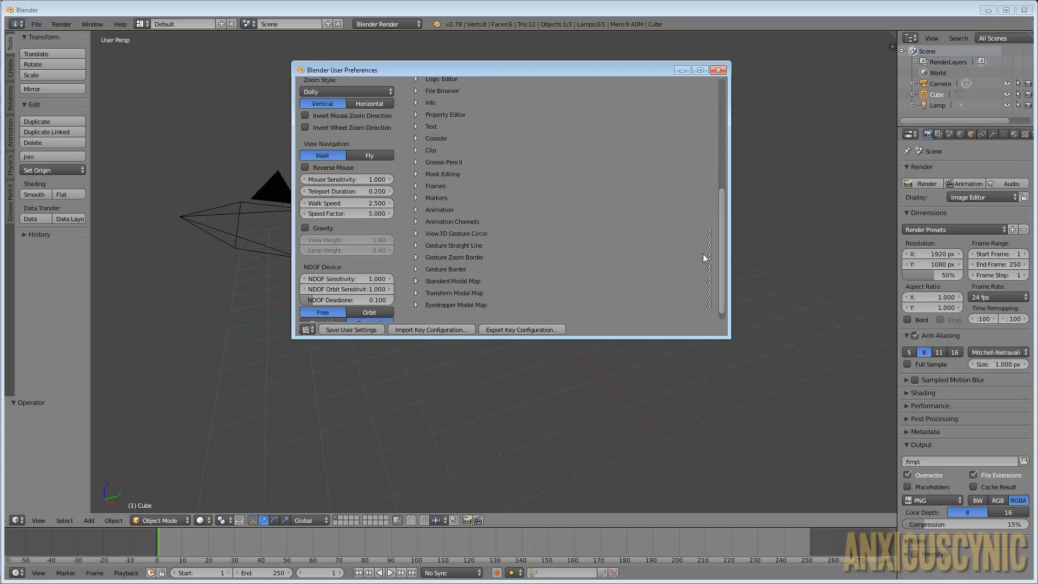
pyautogui.scroll(8, 703, 257)
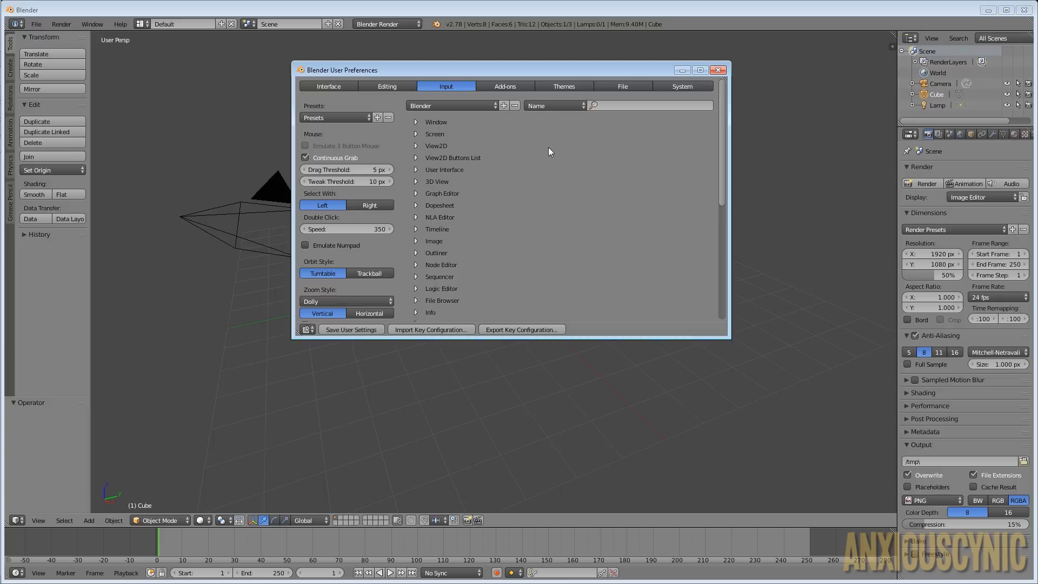
# - Try the Elsyiun theme preset, and reset the interface to the default theme
pyautogui.click(550, 85)
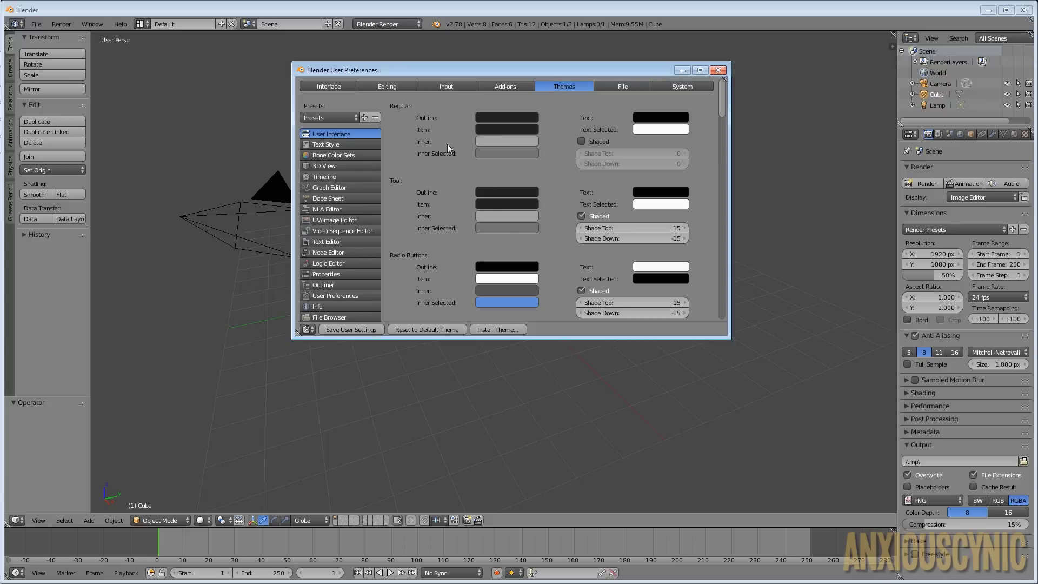
pyautogui.click(353, 117)
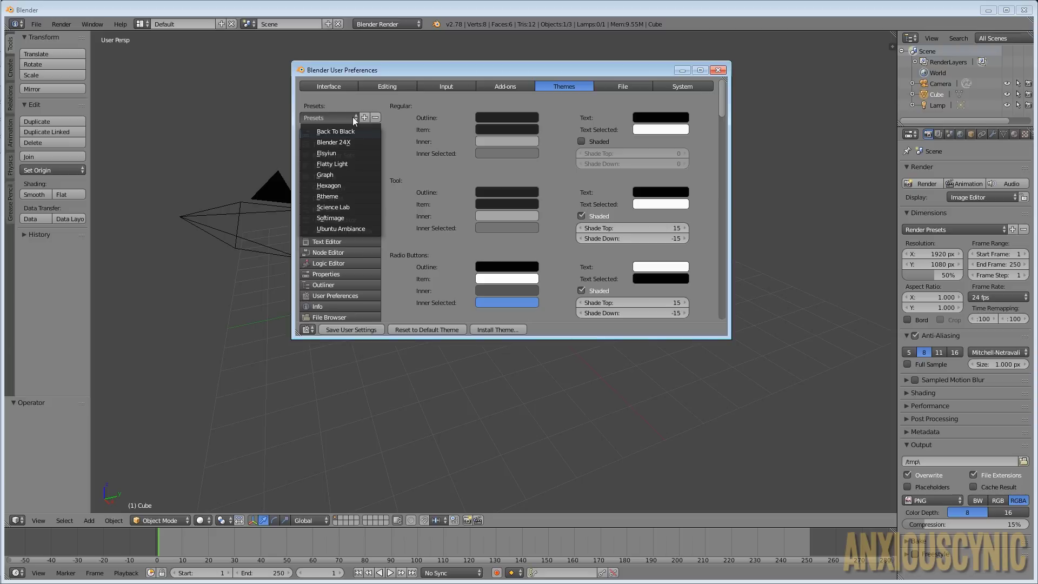
pyautogui.click(335, 153)
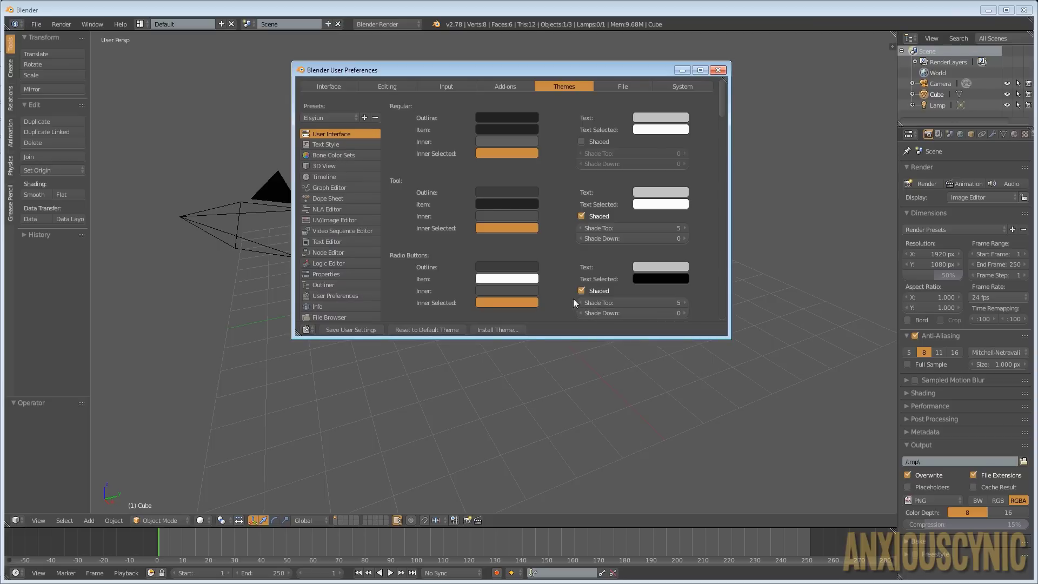
pyautogui.click(428, 330)
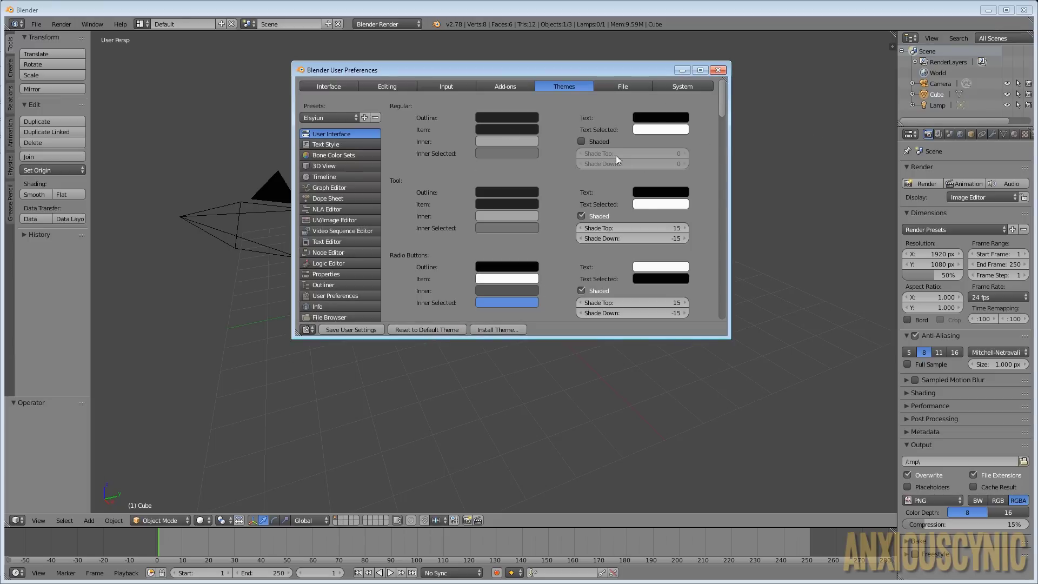
pyautogui.click(352, 119)
pyautogui.moveTo(721, 93)
pyautogui.mouseDown()
pyautogui.moveTo(723, 111)
pyautogui.moveTo(727, 93)
pyautogui.mouseUp()
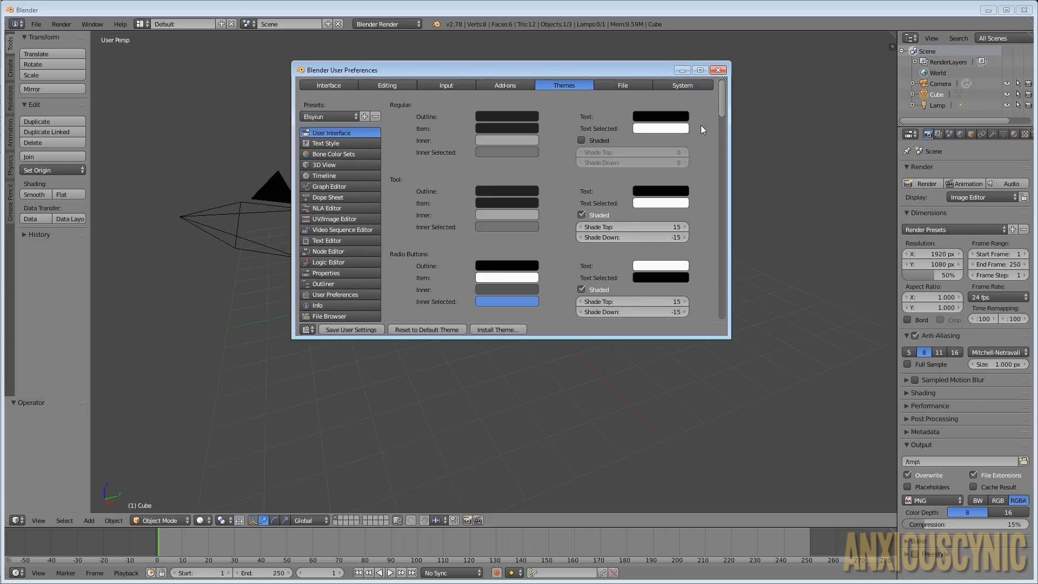
# - Enable Auto Run Python Scripts in the file preferences
pyautogui.click(620, 85)
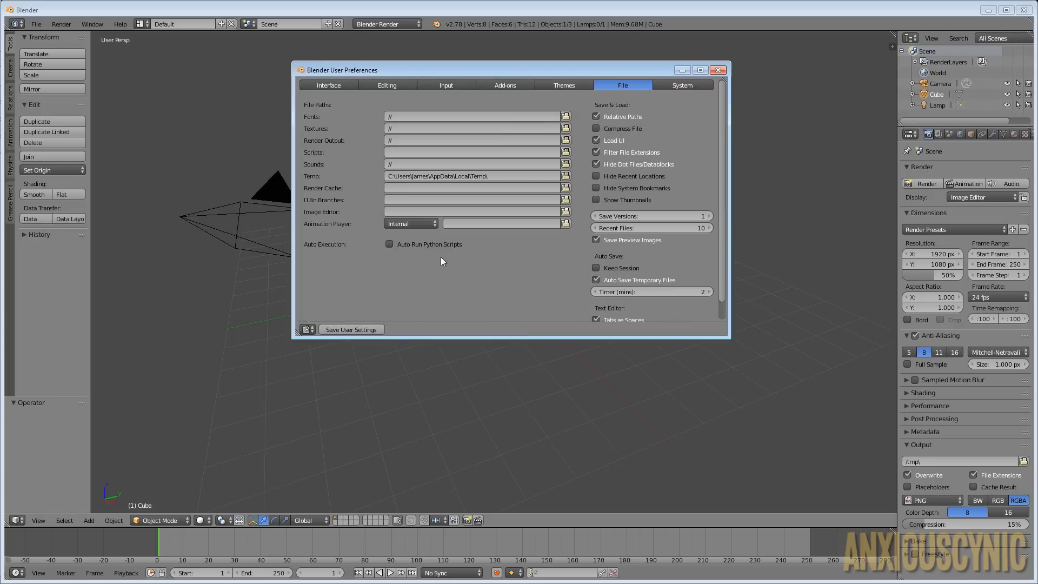
pyautogui.click(404, 226)
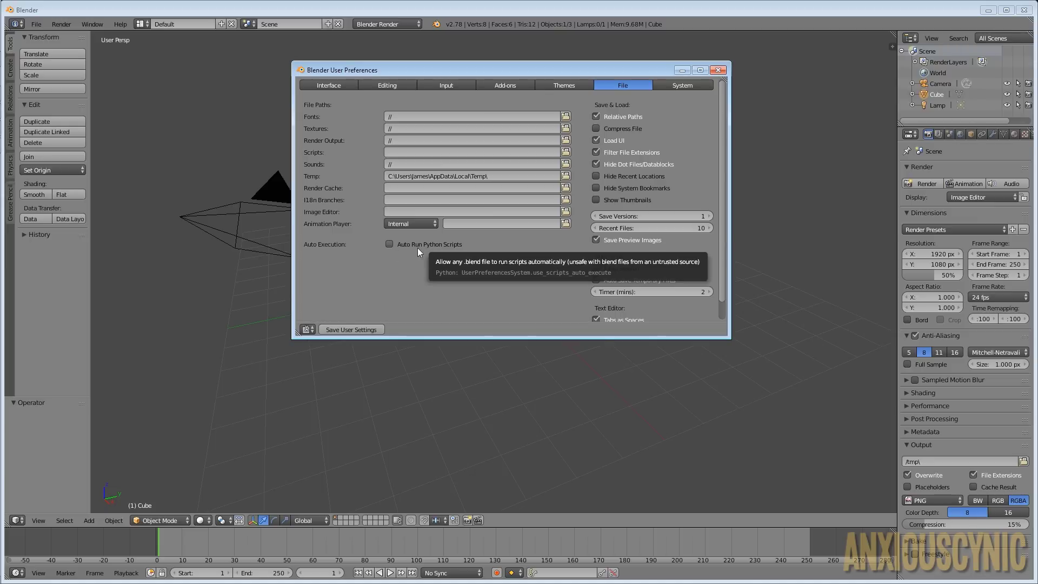
pyautogui.click(389, 245)
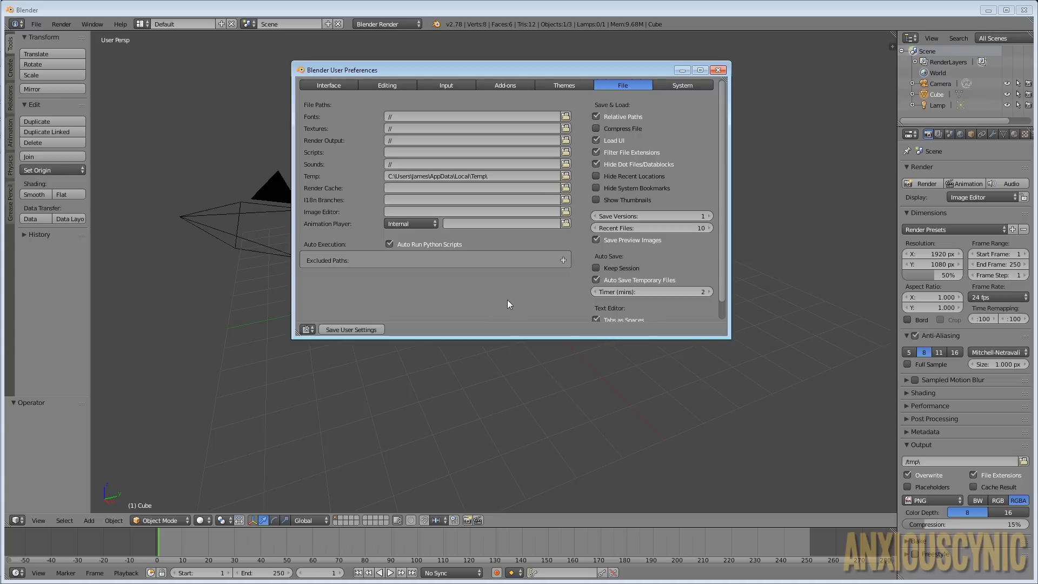
pyautogui.moveTo(721, 125)
pyautogui.mouseDown()
pyautogui.moveTo(717, 155)
pyautogui.moveTo(711, 109)
pyautogui.mouseUp()
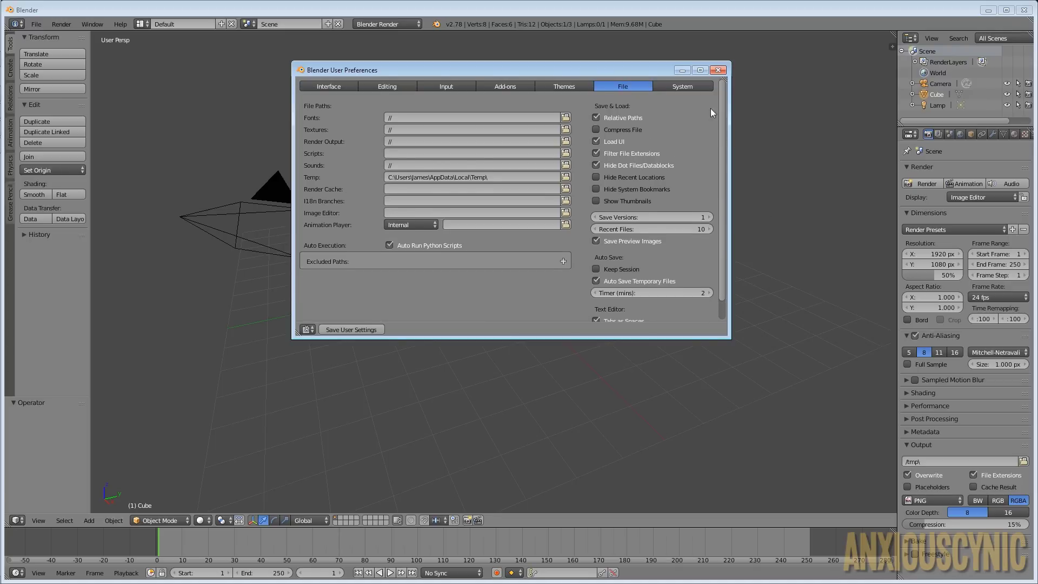
# - Turn off Mipmaps and set the compute device to OpenCL in the system preferences
pyautogui.click(684, 86)
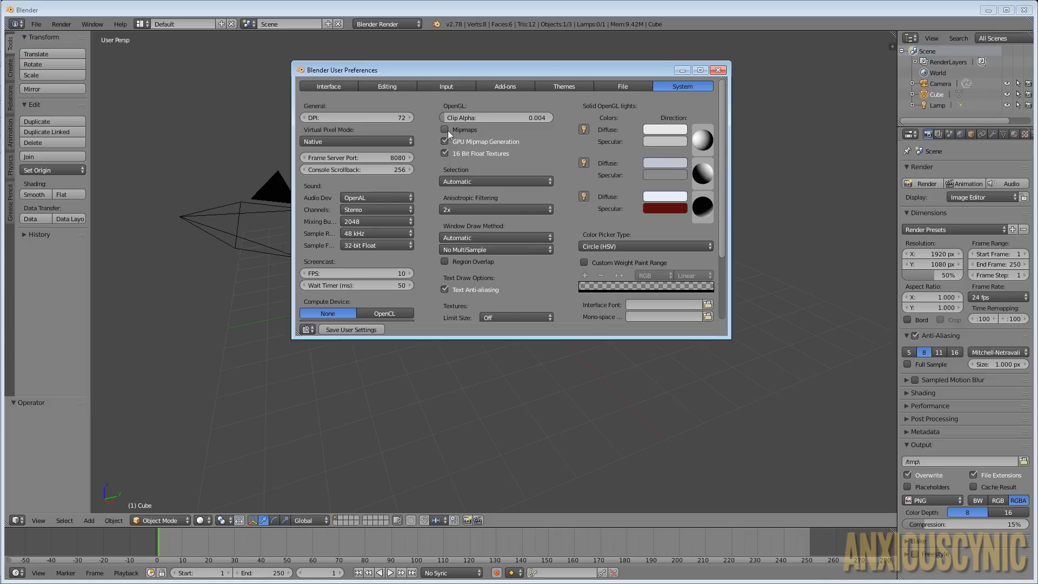
pyautogui.moveTo(722, 102); pyautogui.dragTo(729, 175)
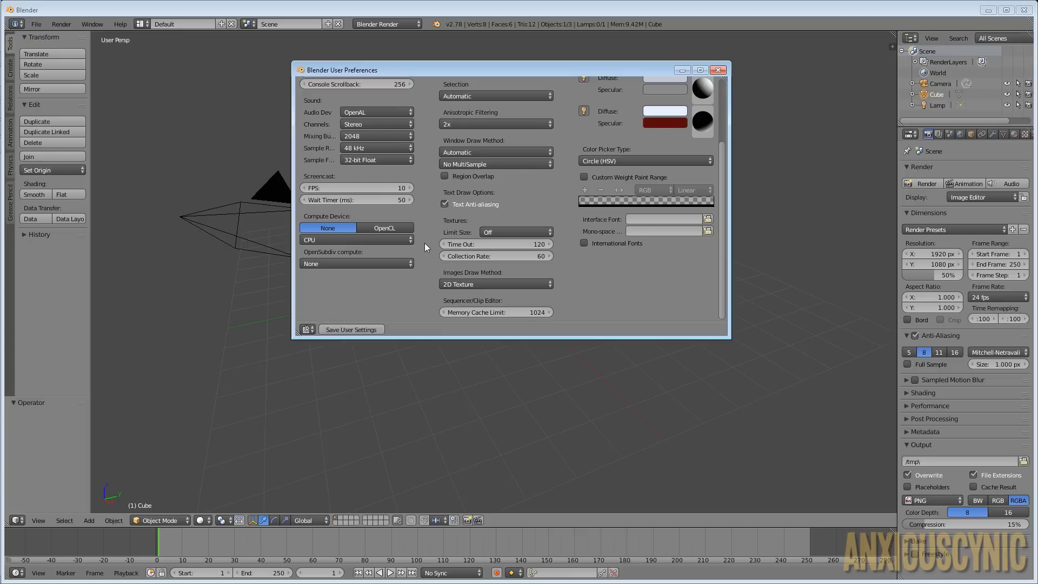
pyautogui.click(326, 236)
pyautogui.click(324, 237)
pyautogui.click(384, 228)
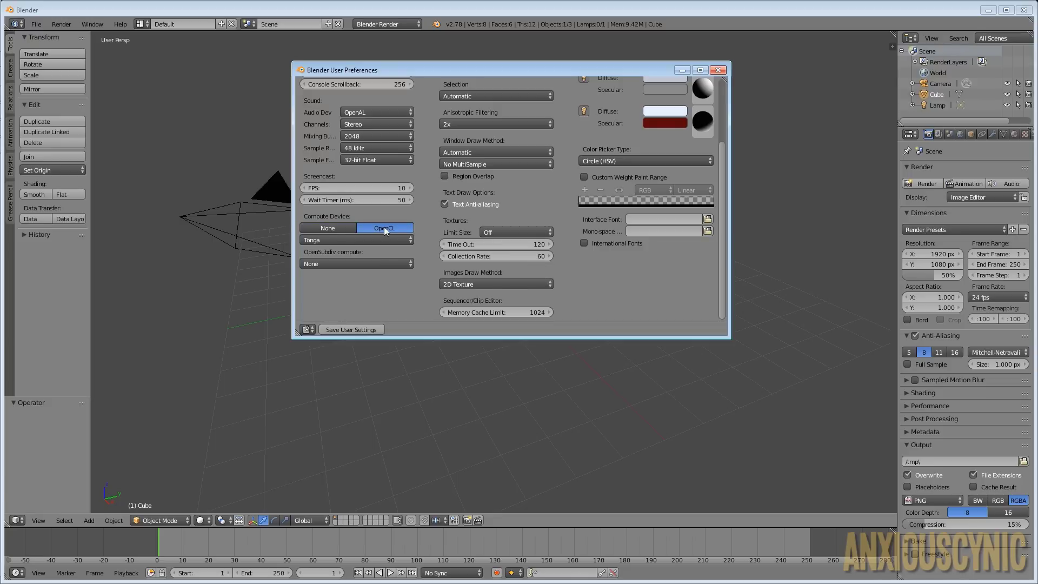
# - Check the available OpenCL devices, and switch Compute Device to None and back to OpenCL
pyautogui.click(401, 239)
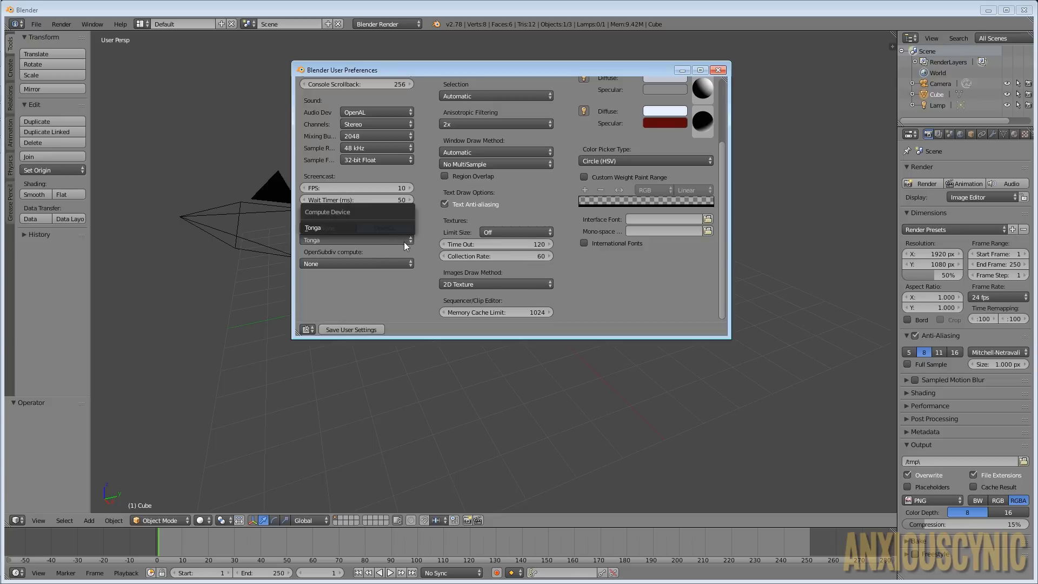
pyautogui.click(404, 242)
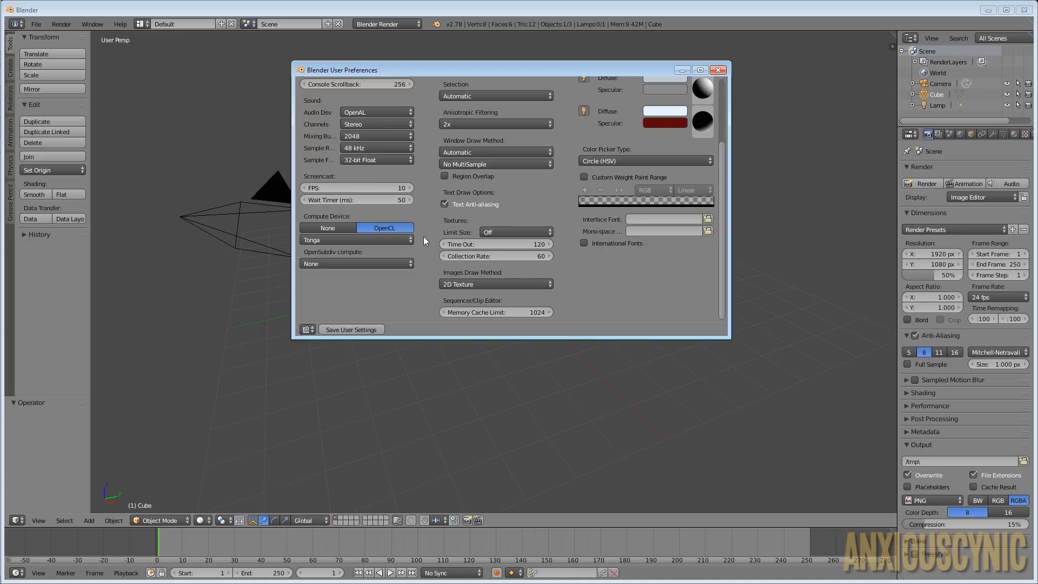
pyautogui.click(407, 240)
pyautogui.click(400, 241)
pyautogui.click(326, 228)
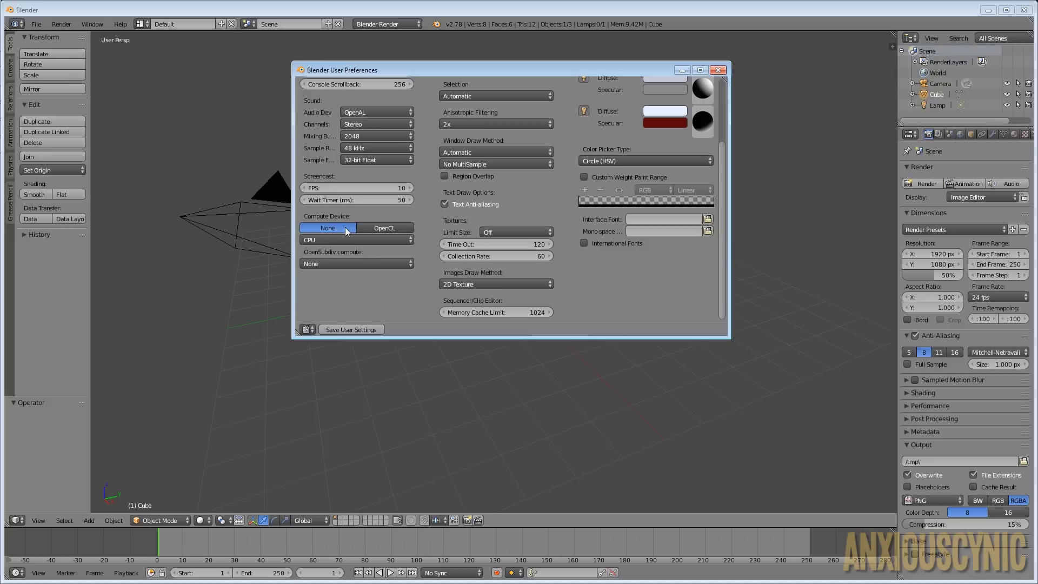
pyautogui.click(384, 229)
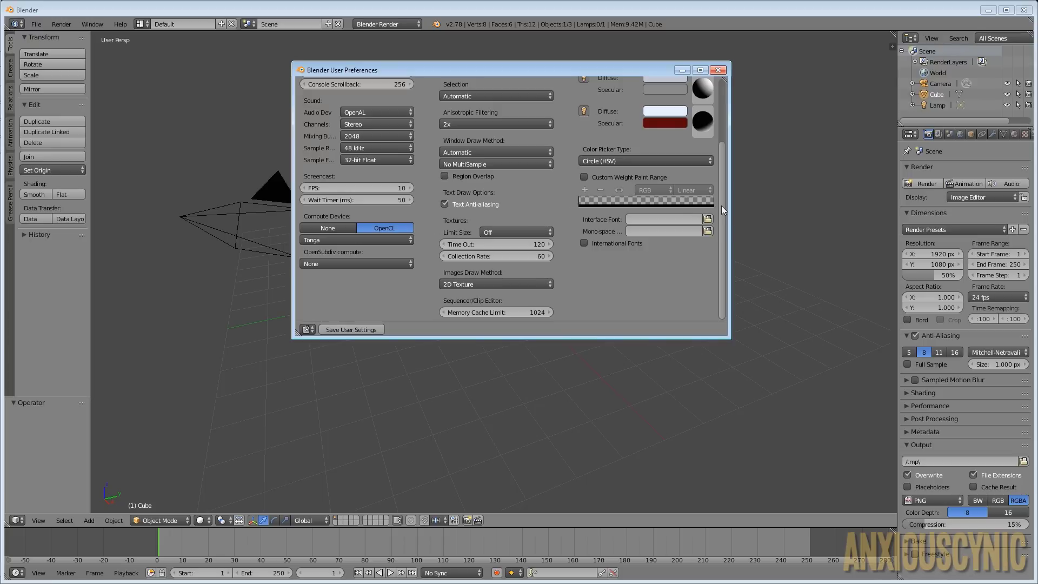
pyautogui.moveTo(722, 205); pyautogui.dragTo(722, 135)
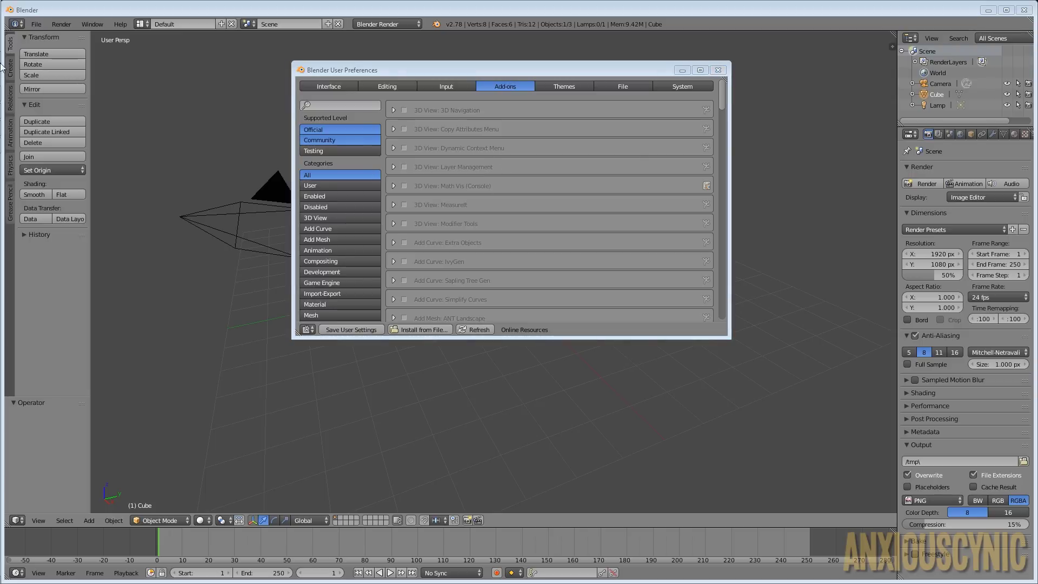
# - Switch to Firefox, close the blender.org page and download MCprep_addon_v2.1.3.zip from the MCprep GitHub release page
pyautogui.click(17, 60)
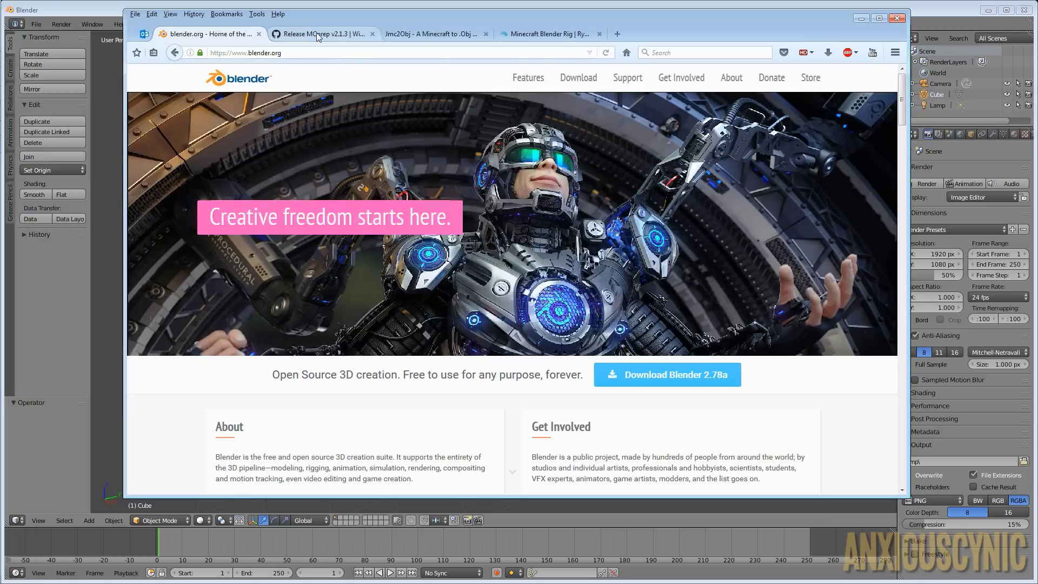
pyautogui.click(259, 33)
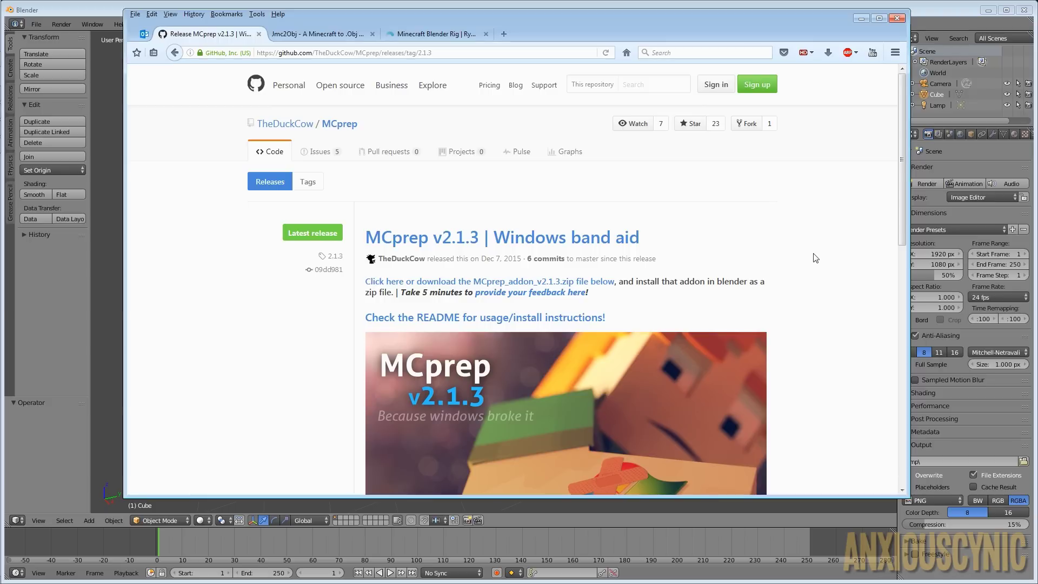
pyautogui.scroll(-10, 816, 258)
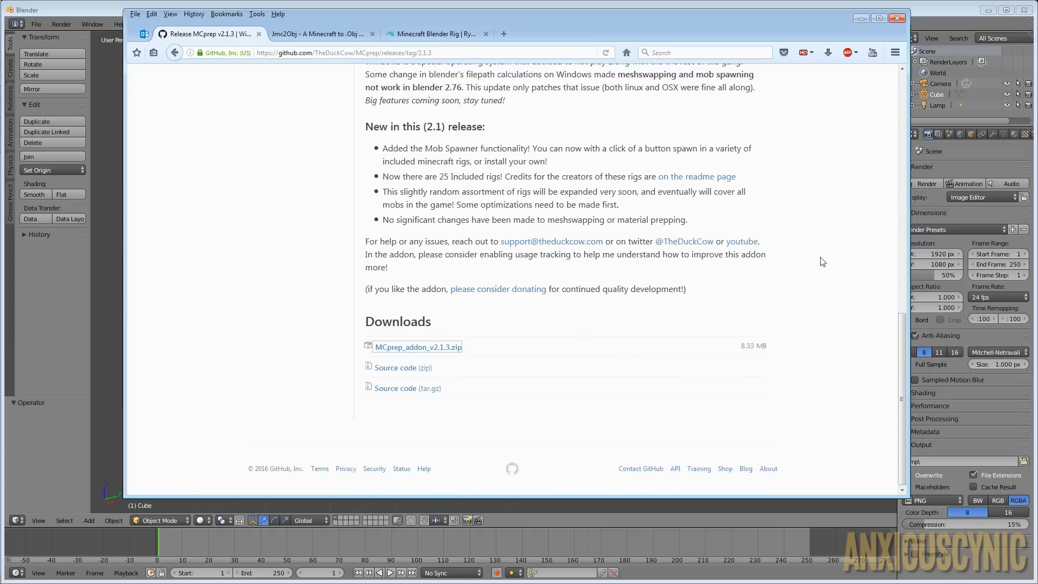
pyautogui.scroll(3, 822, 262)
pyautogui.scroll(6, 822, 265)
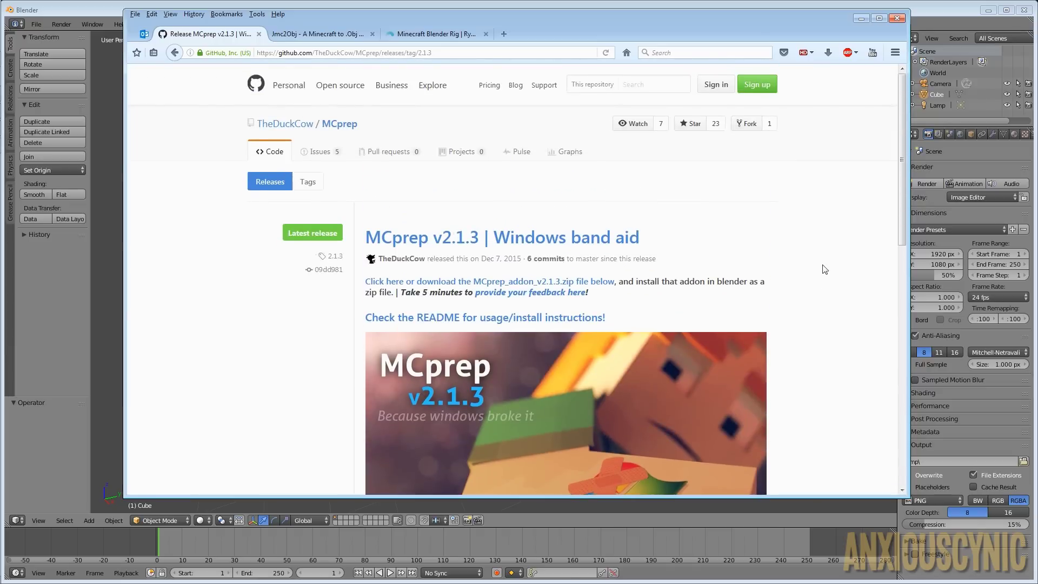
pyautogui.scroll(-10, 795, 248)
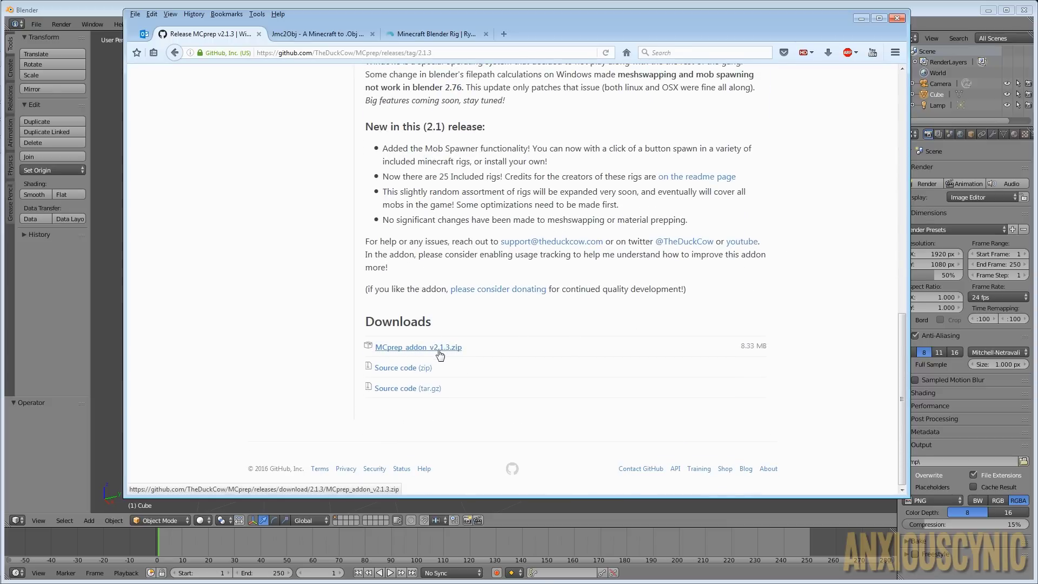
pyautogui.click(436, 352)
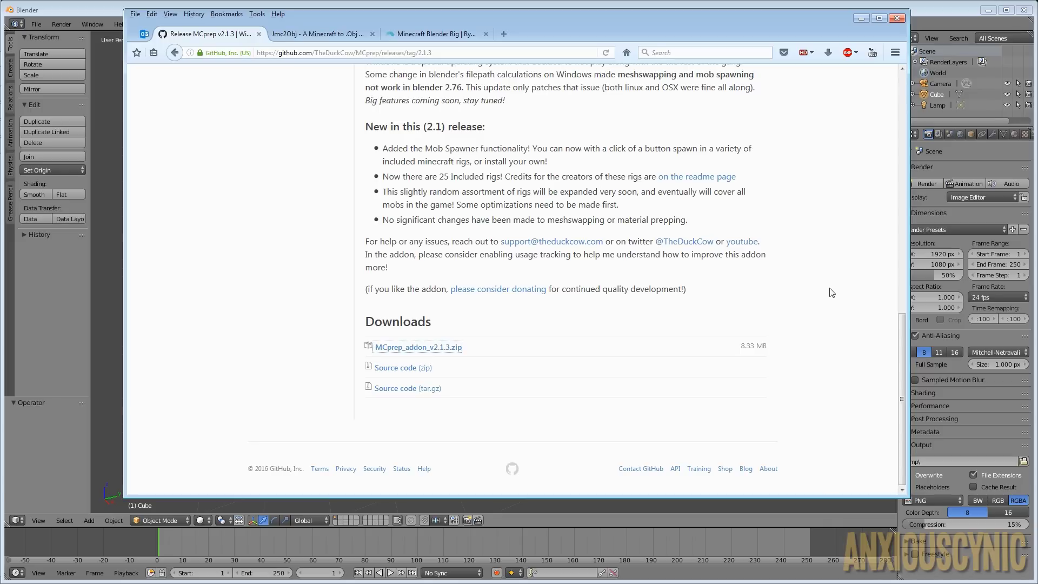
pyautogui.click(443, 348)
pyautogui.click(418, 349)
pyautogui.scroll(10, 654, 352)
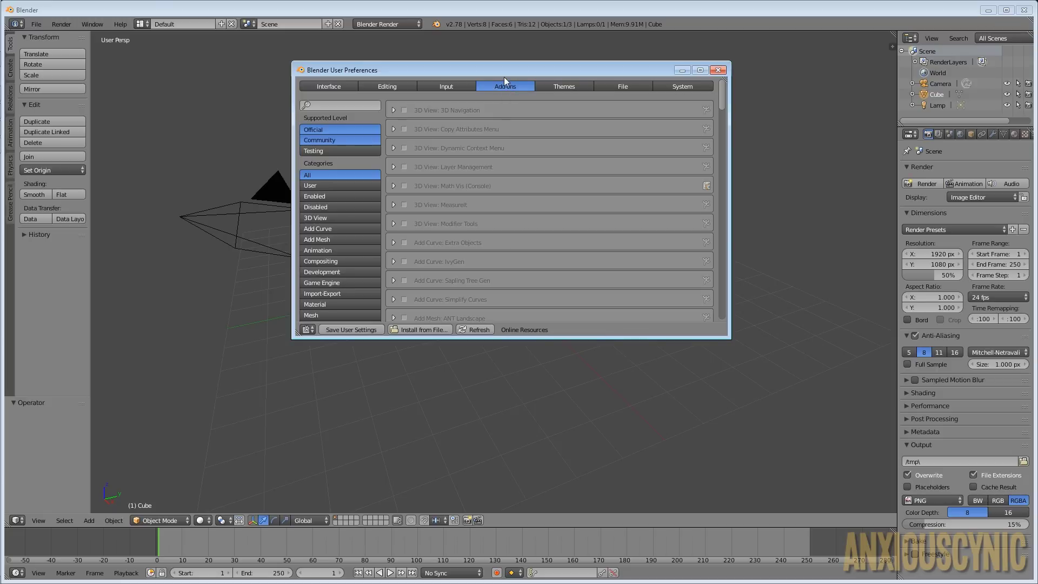
# - Install the add-on from MCprep_addon_v2.1.3.zip in the Desktop folder
pyautogui.click(424, 330)
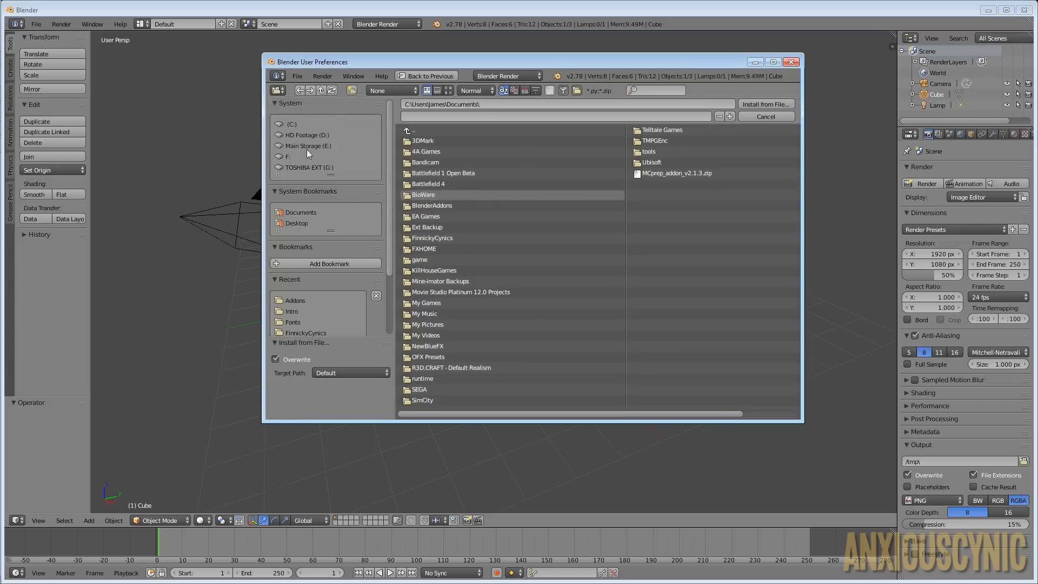
pyautogui.click(300, 222)
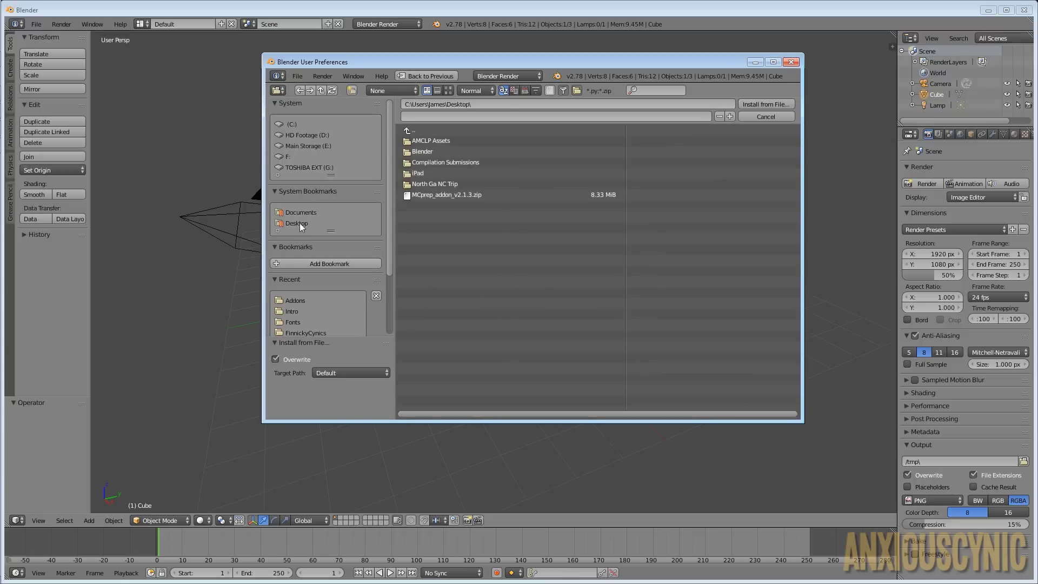
pyautogui.click(433, 194)
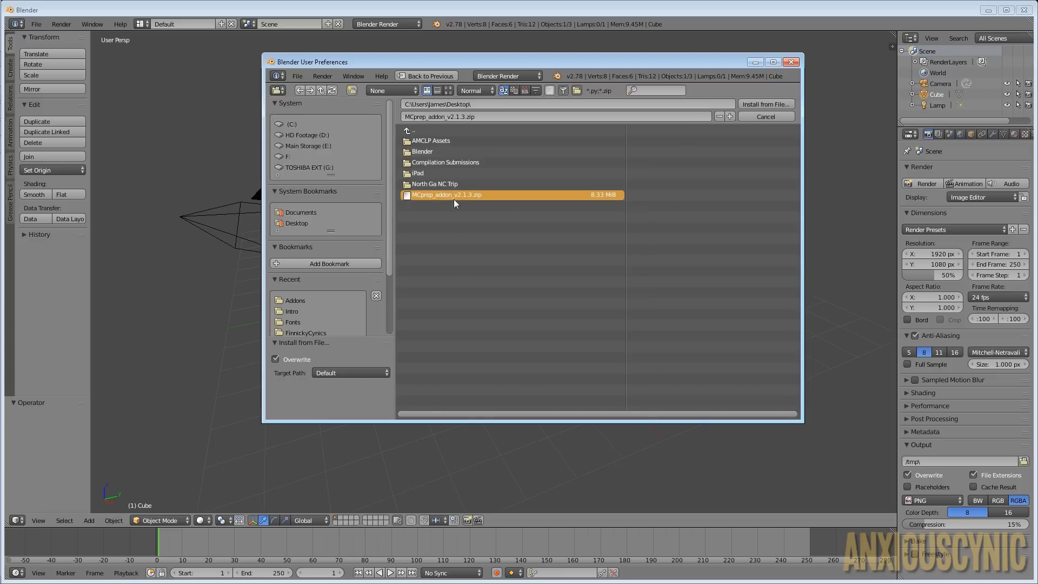
pyautogui.click(766, 105)
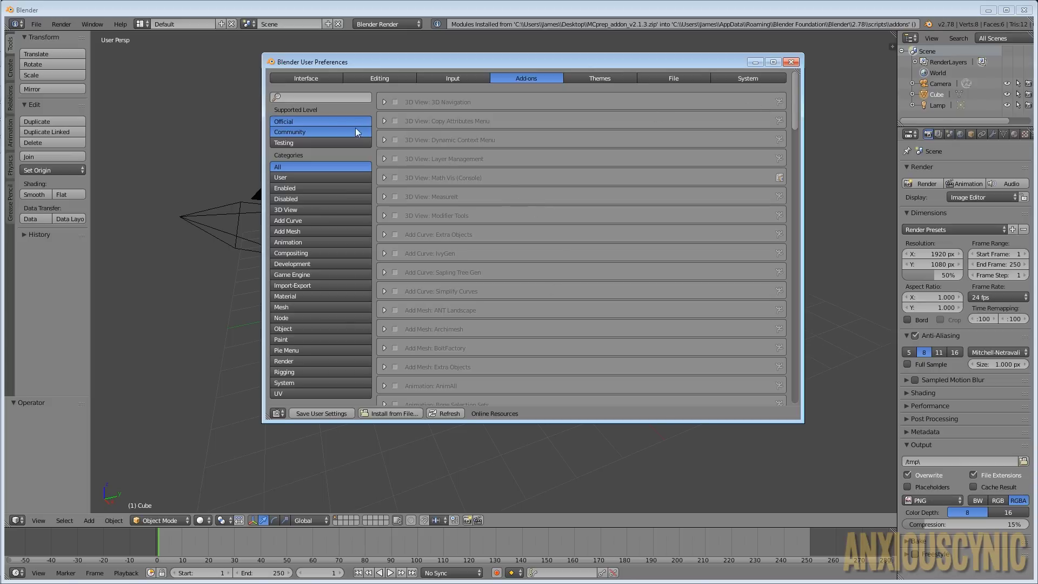
# - Search the add-ons for "mc", expand the MCprep entry and enable it
pyautogui.click(313, 94)
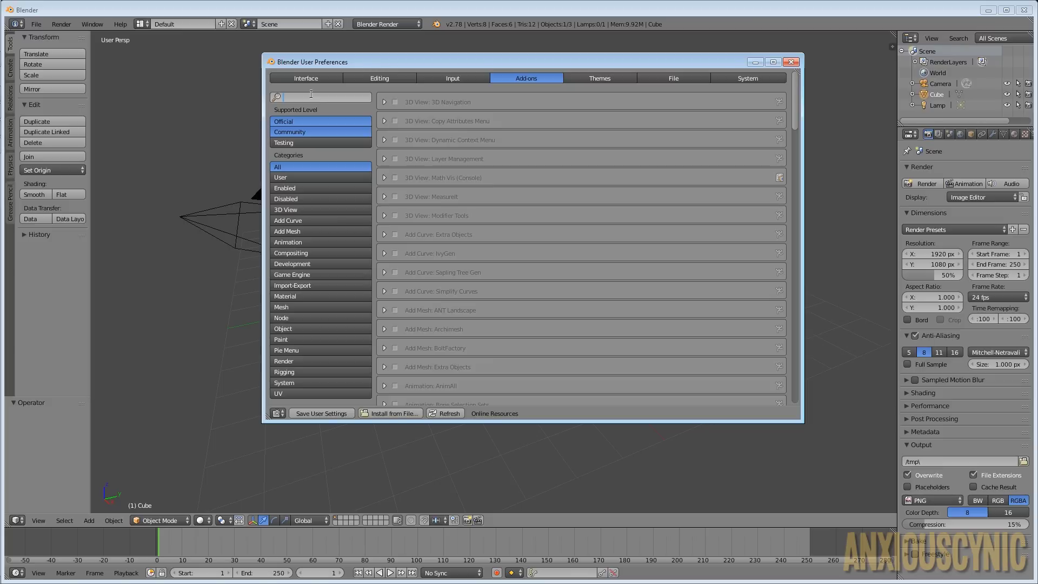
pyautogui.write('mc')
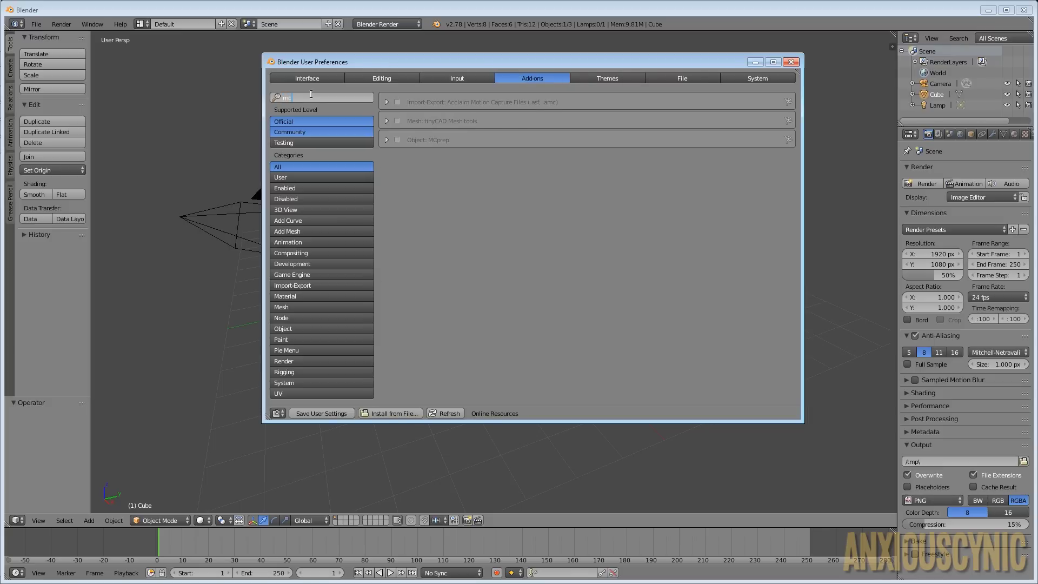
pyautogui.click(386, 142)
pyautogui.click(387, 140)
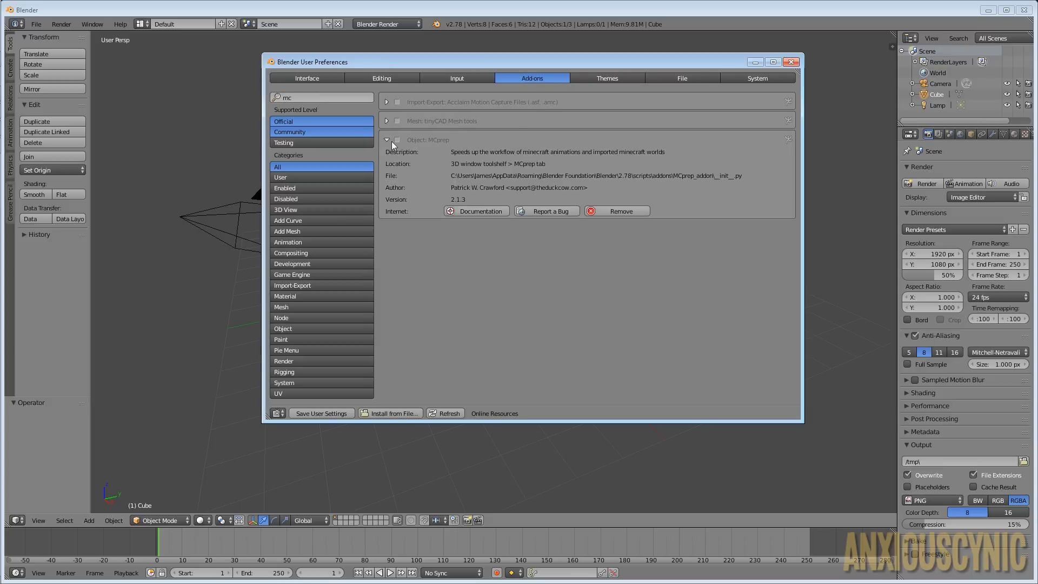
pyautogui.click(397, 141)
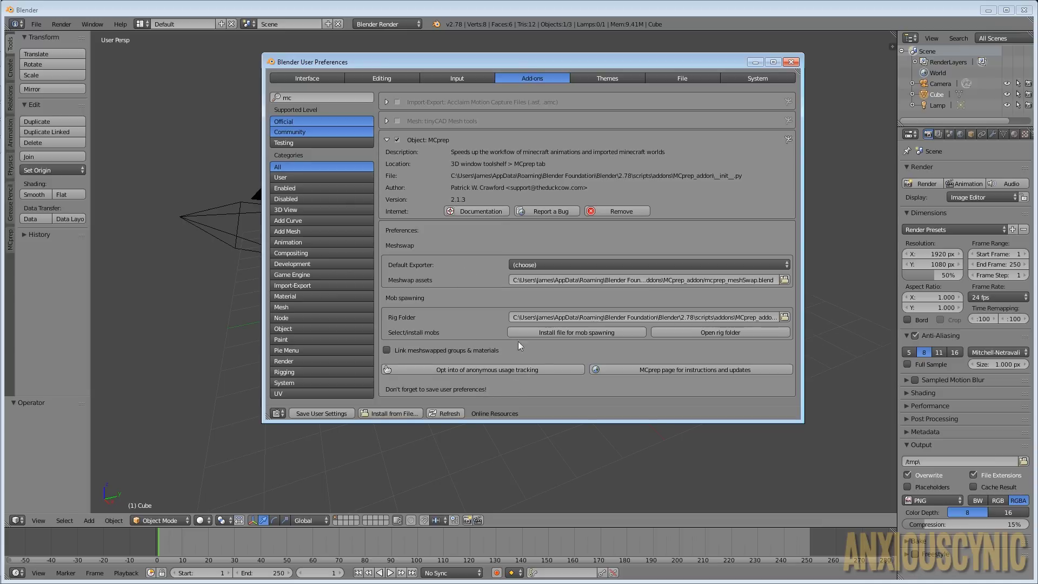
# - Save the user settings, clear the add-on search and close the user preferences
pyautogui.click(331, 414)
pyautogui.click(346, 99)
pyautogui.press('BackSpace')
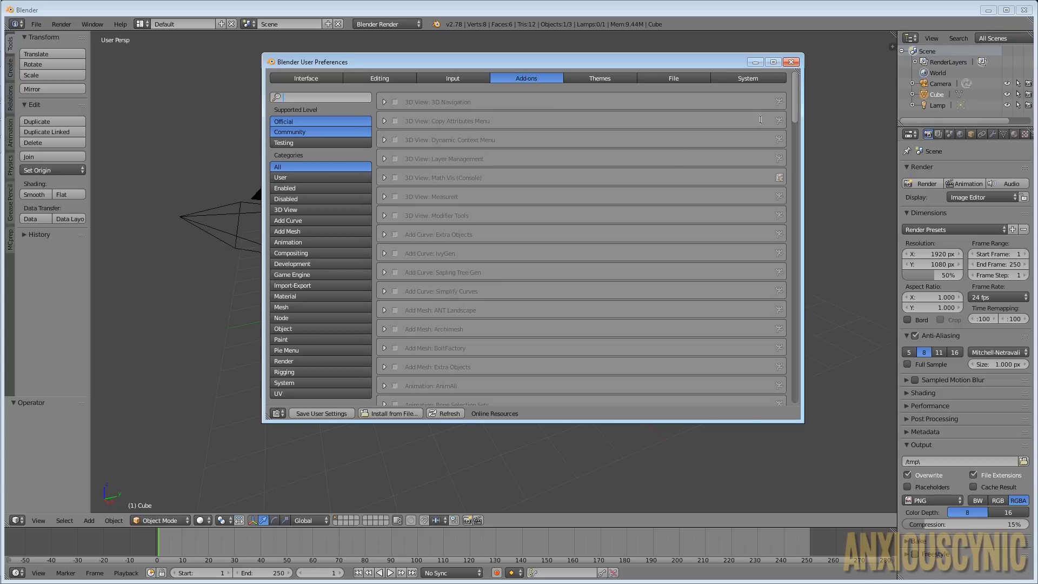
pyautogui.moveTo(796, 86)
pyautogui.mouseDown()
pyautogui.moveTo(795, 197)
pyautogui.moveTo(809, 290)
pyautogui.moveTo(798, 72)
pyautogui.mouseUp()
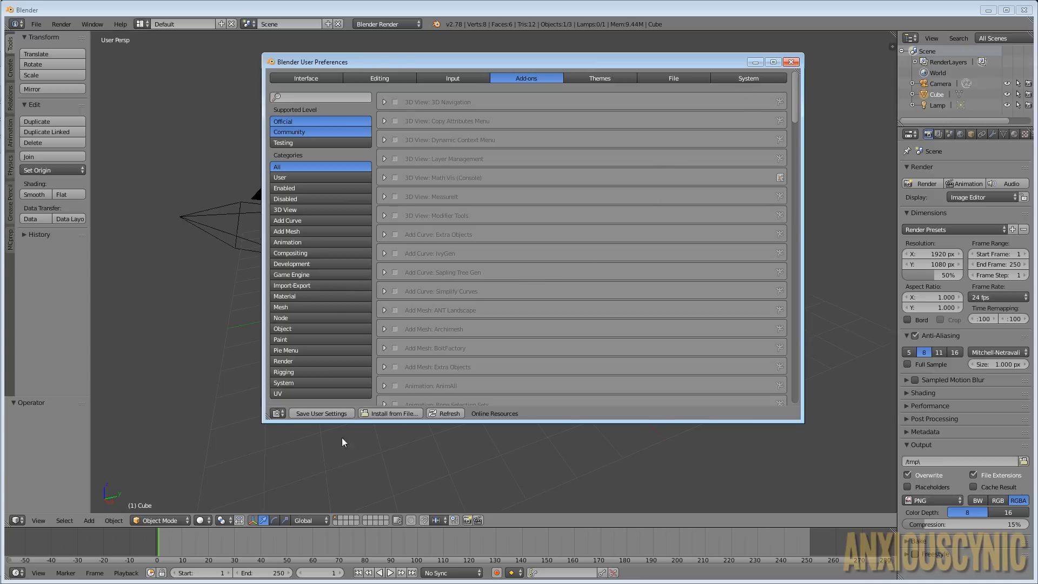
pyautogui.click(792, 62)
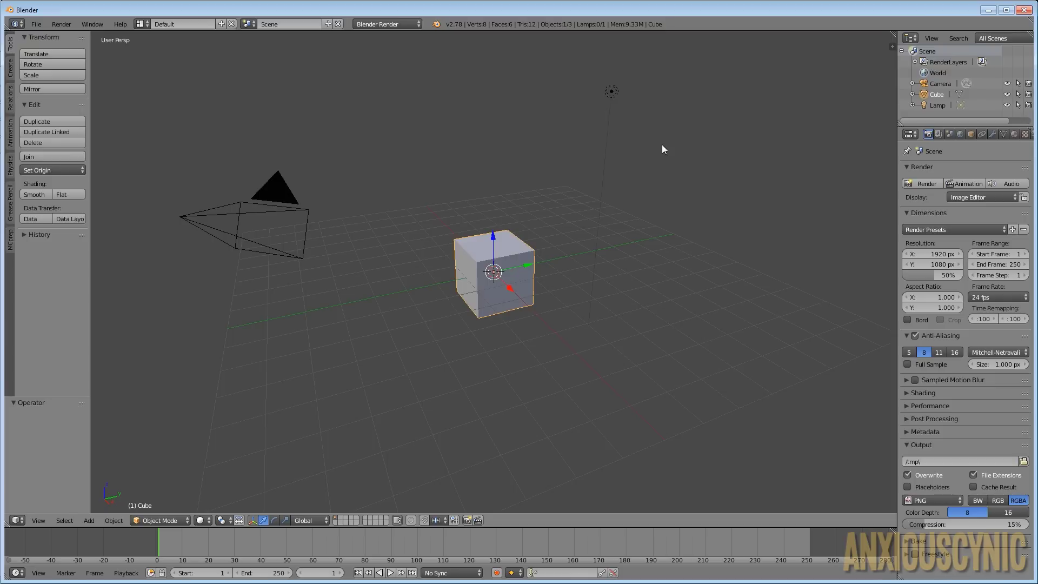
# - Switch to Firefox to look over the Jmc2Obj site and the Cycles download on Rymdnisse's Minecraft Blender Rig page, and close the browser
pyautogui.moveTo(15, 63)
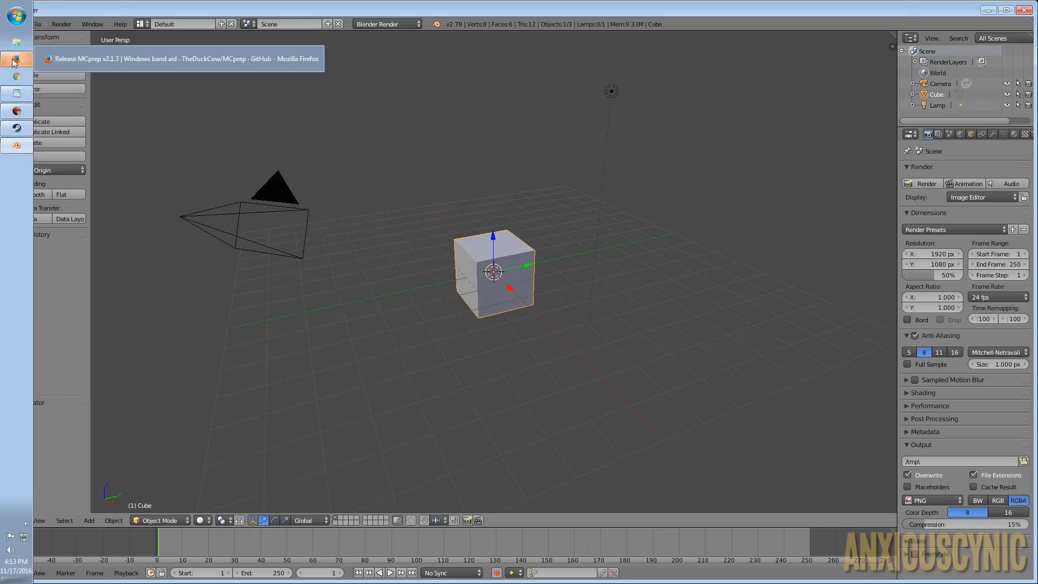
pyautogui.click(15, 63)
pyautogui.click(319, 35)
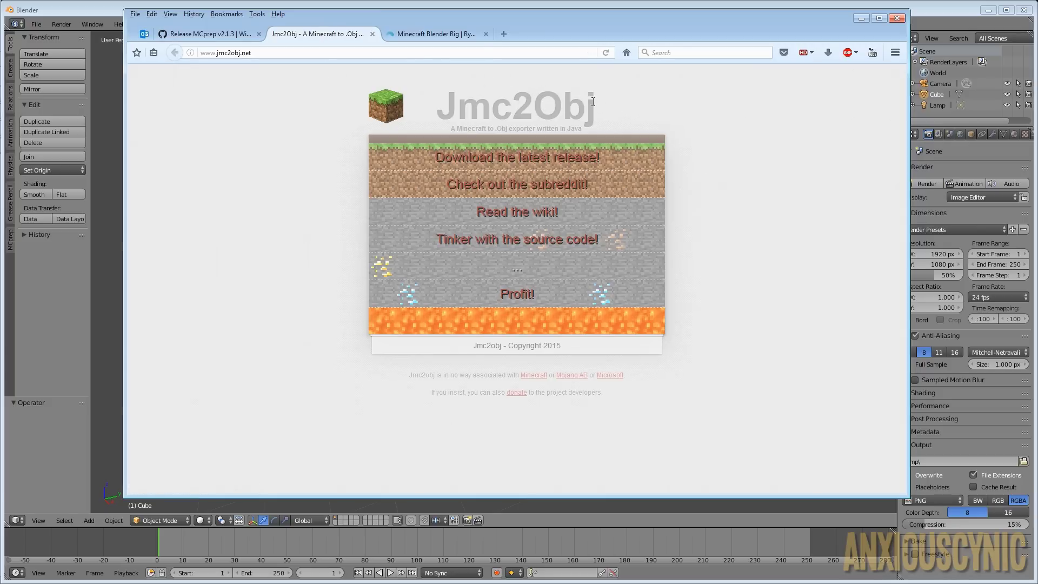
pyautogui.click(429, 35)
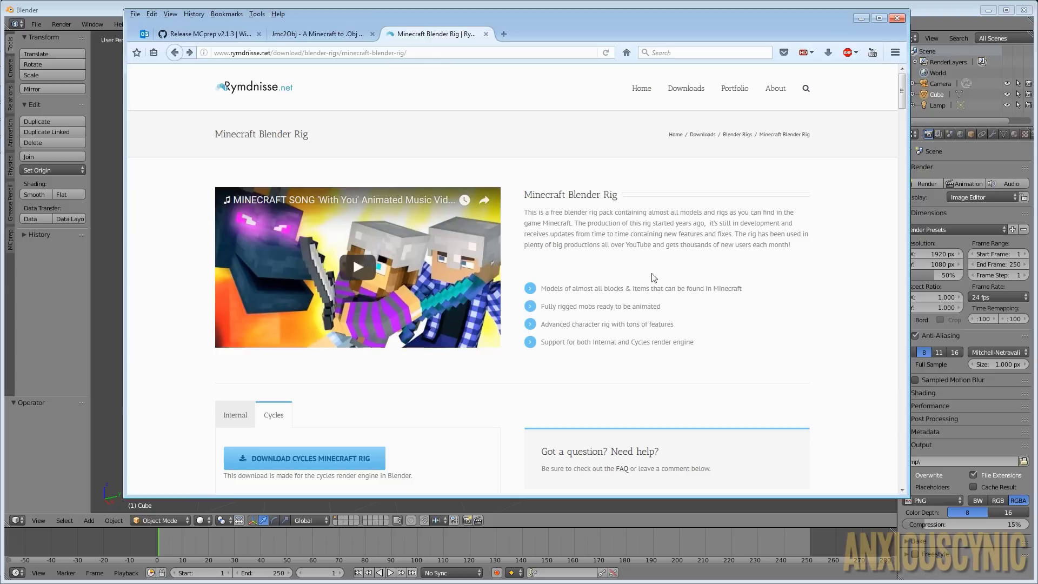
pyautogui.scroll(-4, 655, 276)
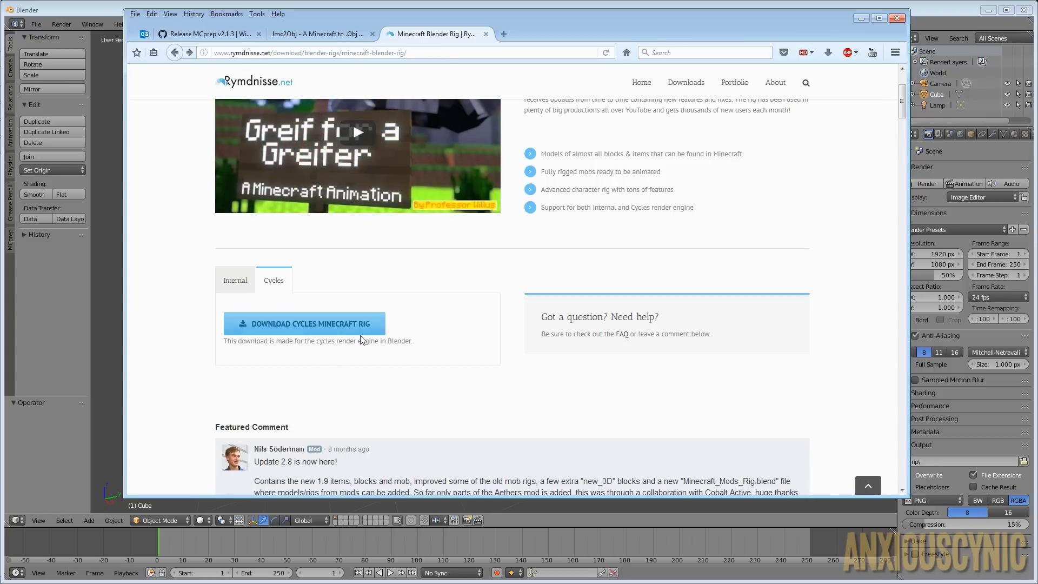
pyautogui.scroll(3, 452, 341)
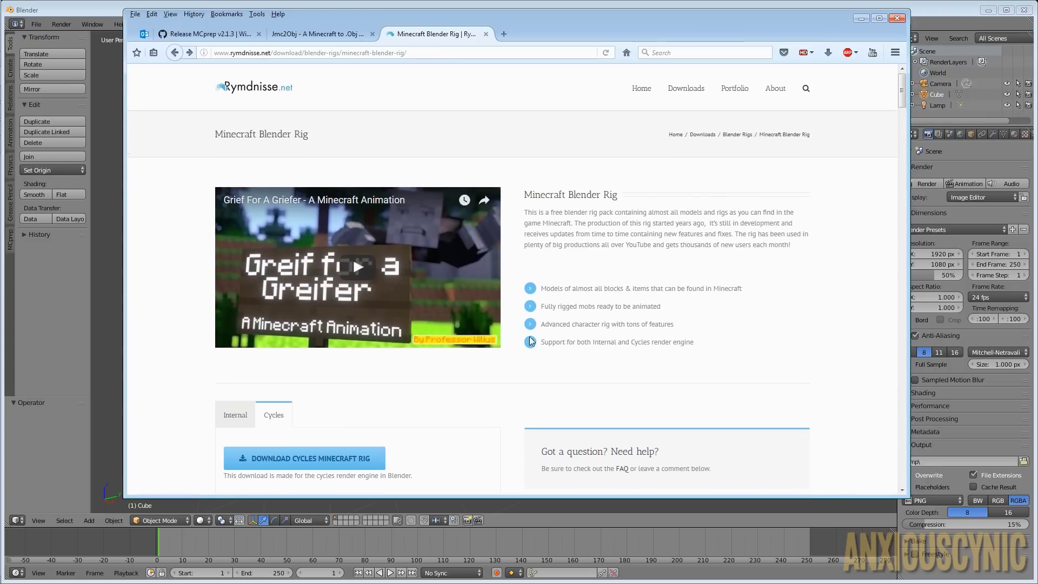
pyautogui.scroll(-3, 454, 341)
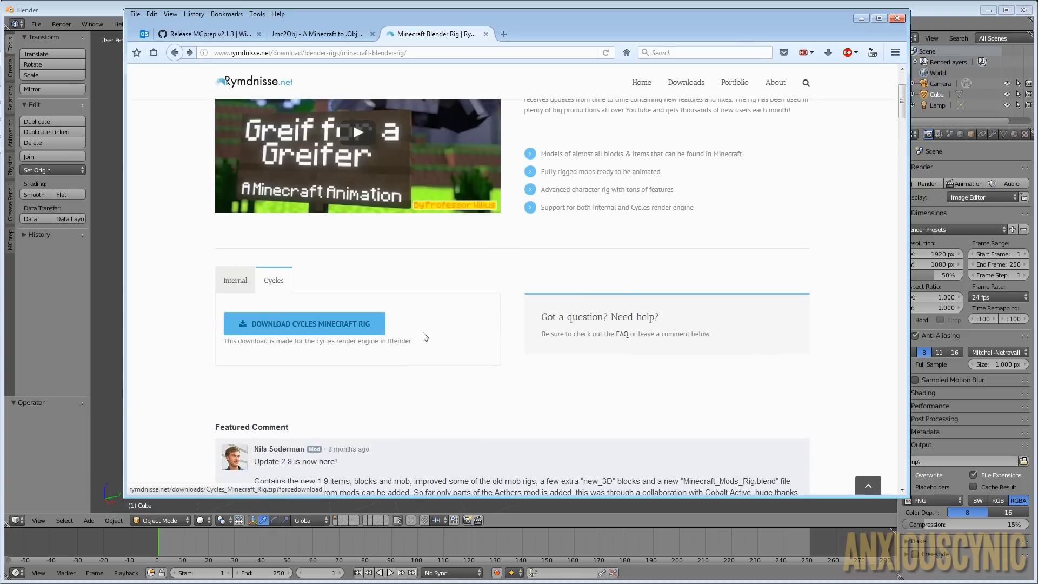
pyautogui.scroll(3, 550, 305)
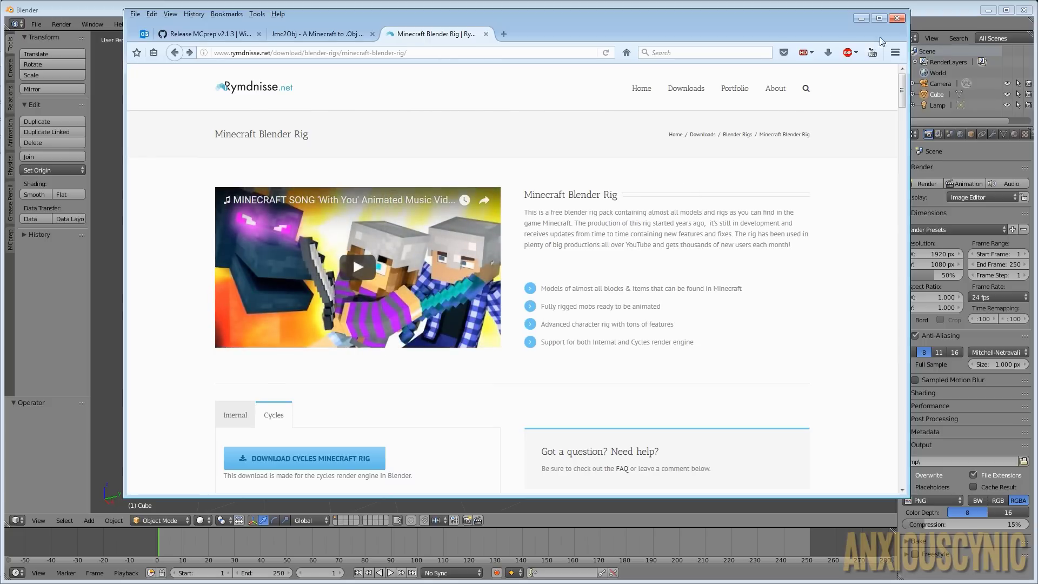
pyautogui.click(897, 18)
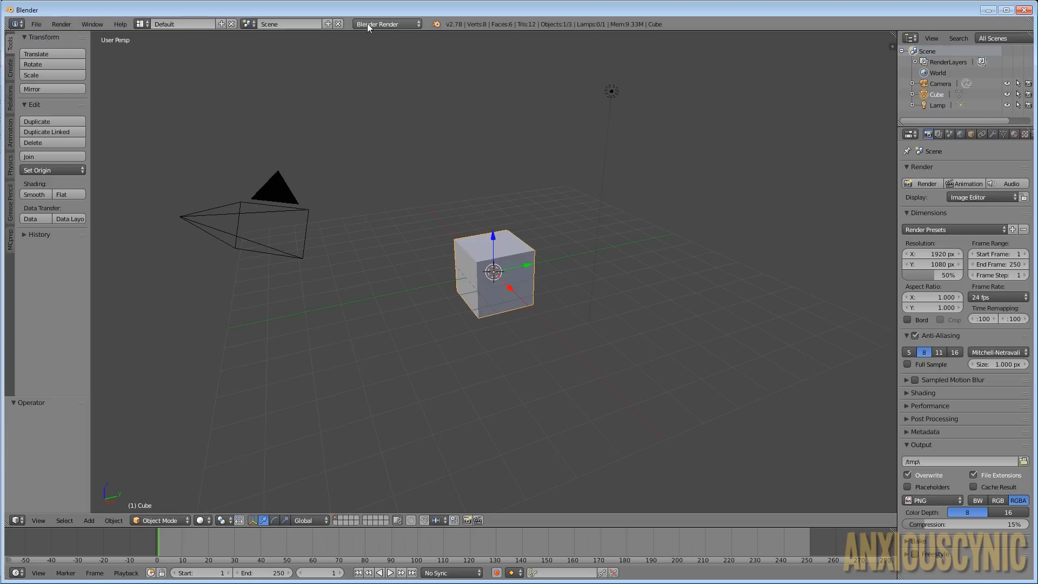
# - Set the render engine to Cycles Render, and show the MCprep tools in a widened tool shelf
pyautogui.click(407, 26)
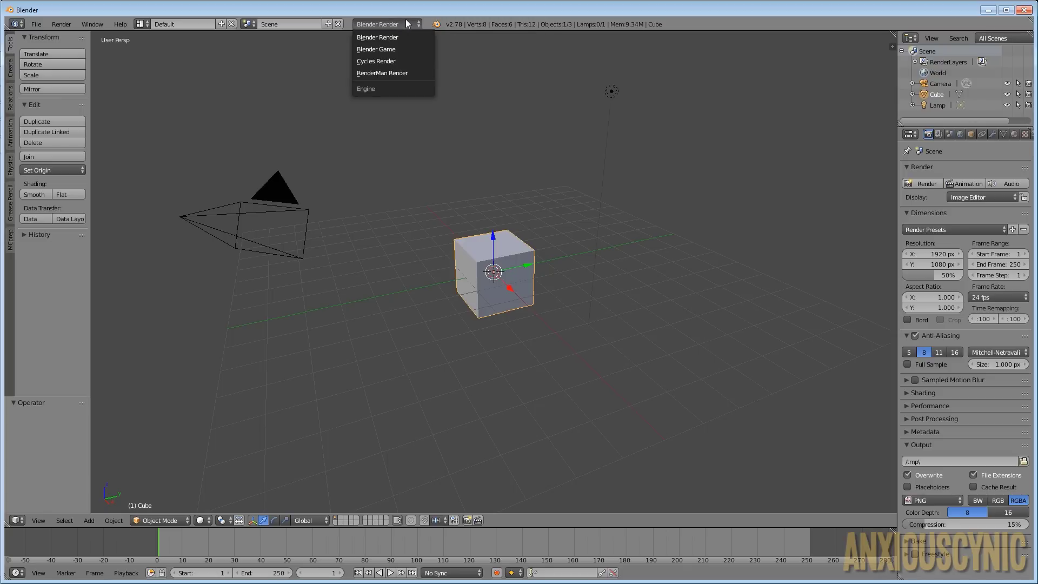
pyautogui.click(391, 60)
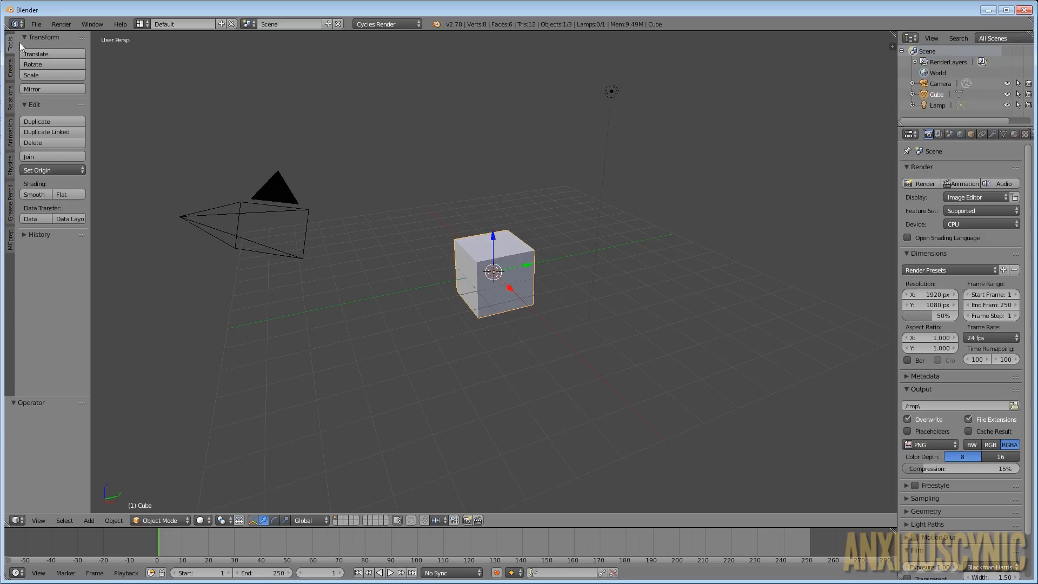
pyautogui.click(11, 241)
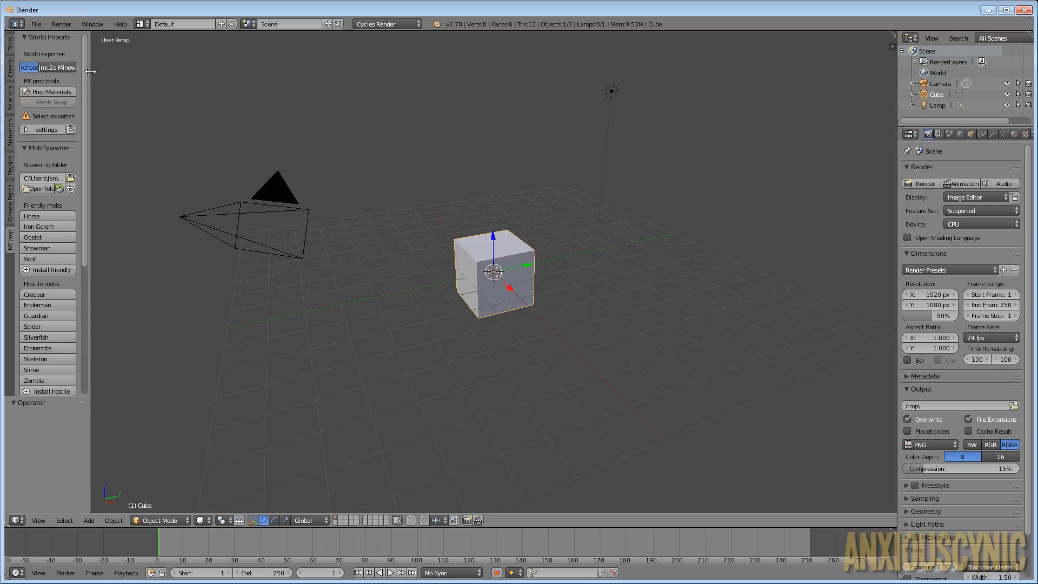
pyautogui.moveTo(88, 71); pyautogui.dragTo(112, 86)
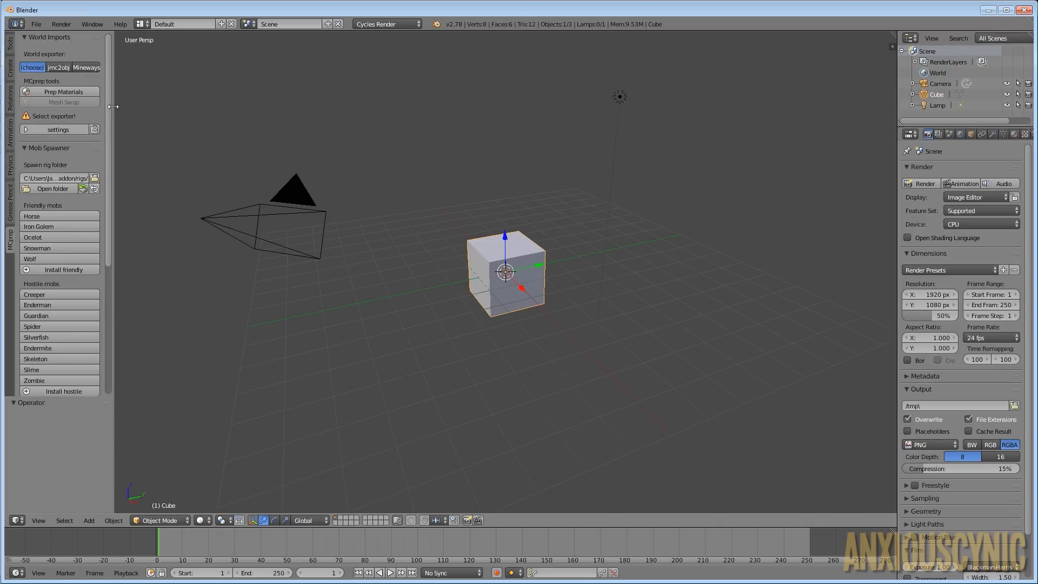
# - Look through the MCprep mob spawner's lists of friendly, hostile, passive and player mobs
pyautogui.scroll(-5, 105, 141)
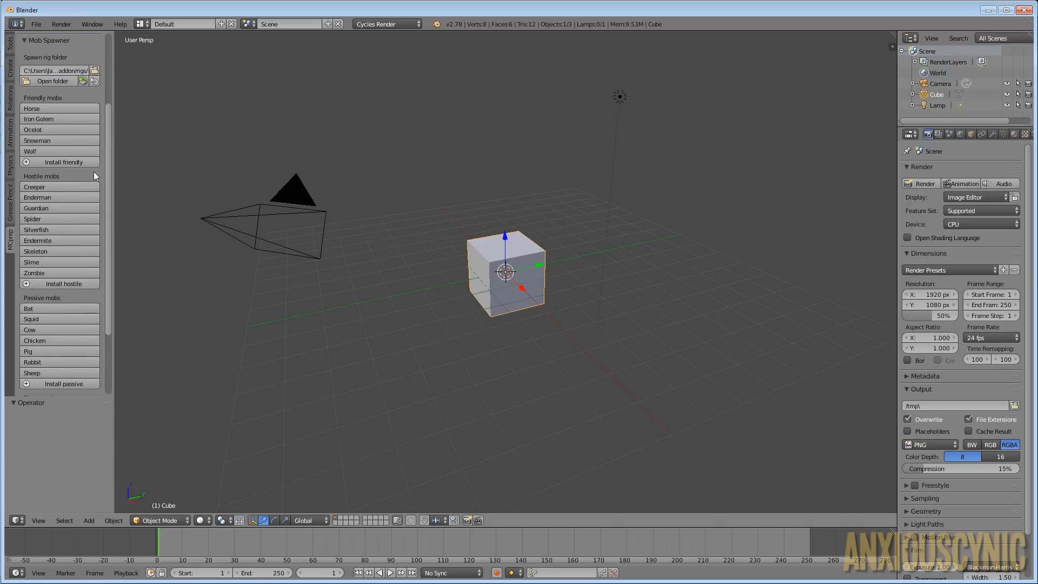
pyautogui.scroll(-1, 95, 179)
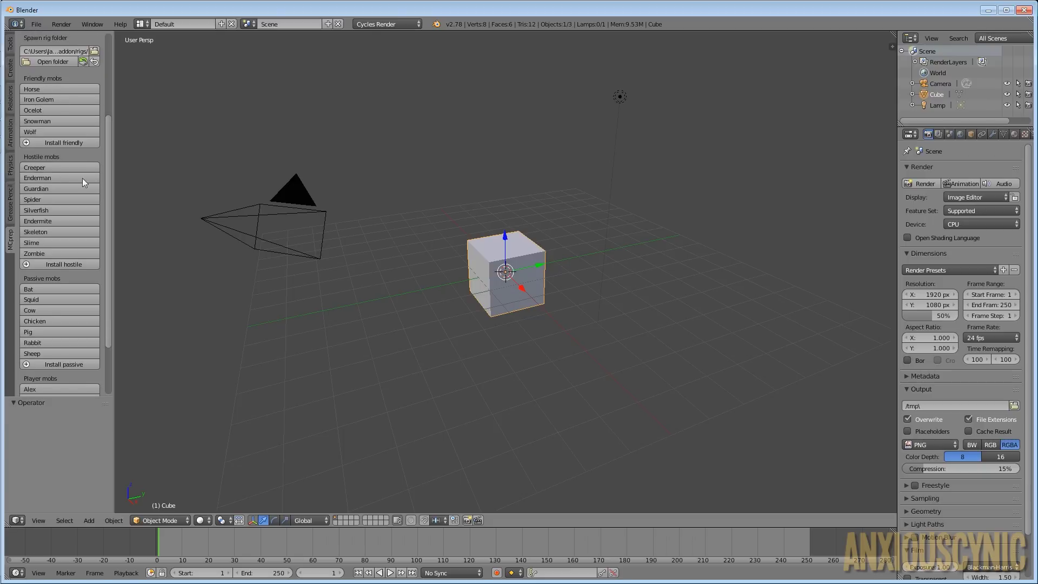
pyautogui.scroll(-4, 106, 155)
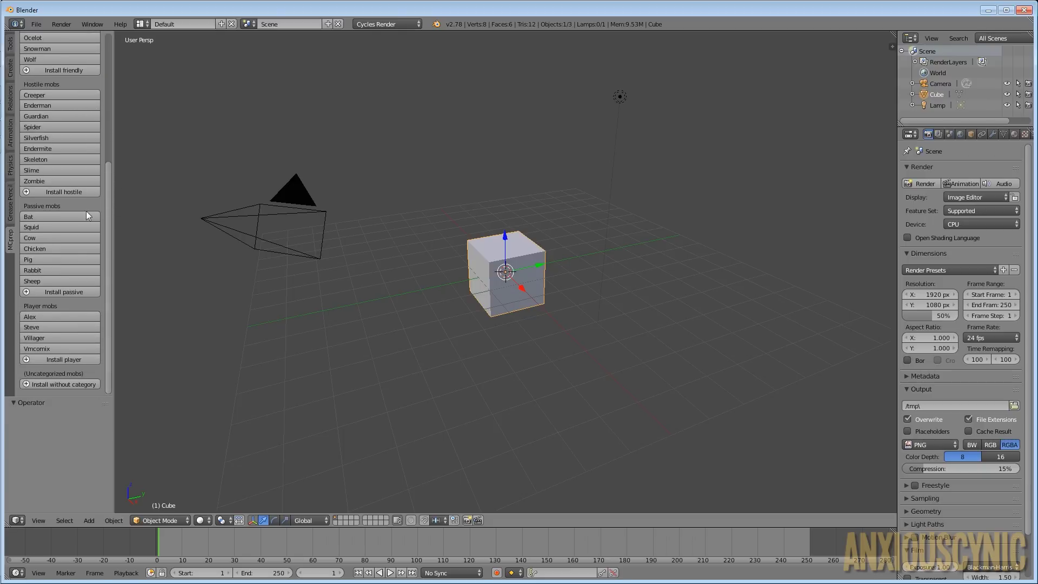
pyautogui.moveTo(110, 280); pyautogui.dragTo(122, 147)
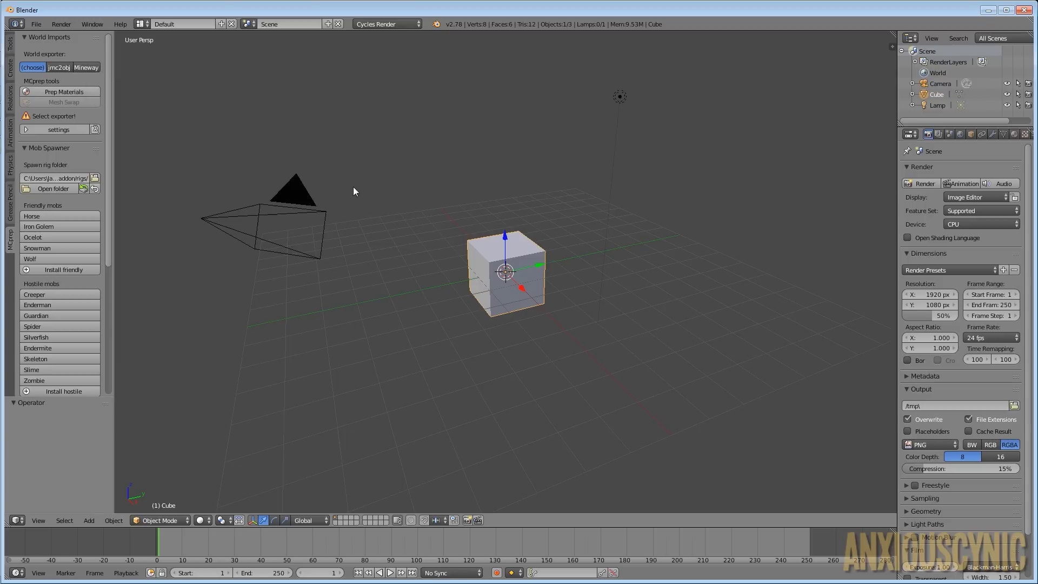
# - Look through the tool shelf's general, Create, Relations, Animation, Physics and Grease Pencil tools, ending on the general tools
pyautogui.click(10, 52)
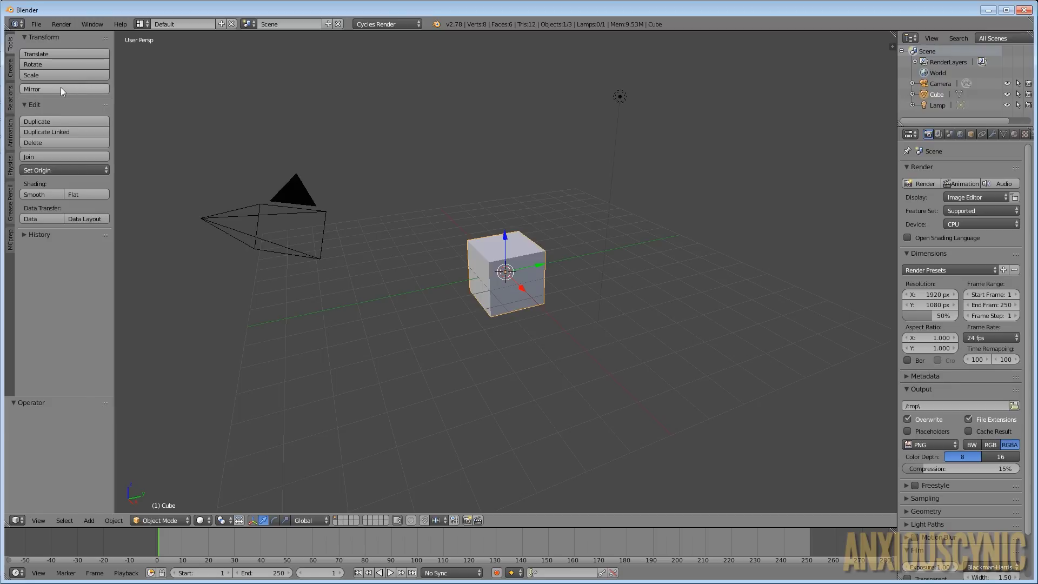
pyautogui.click(10, 73)
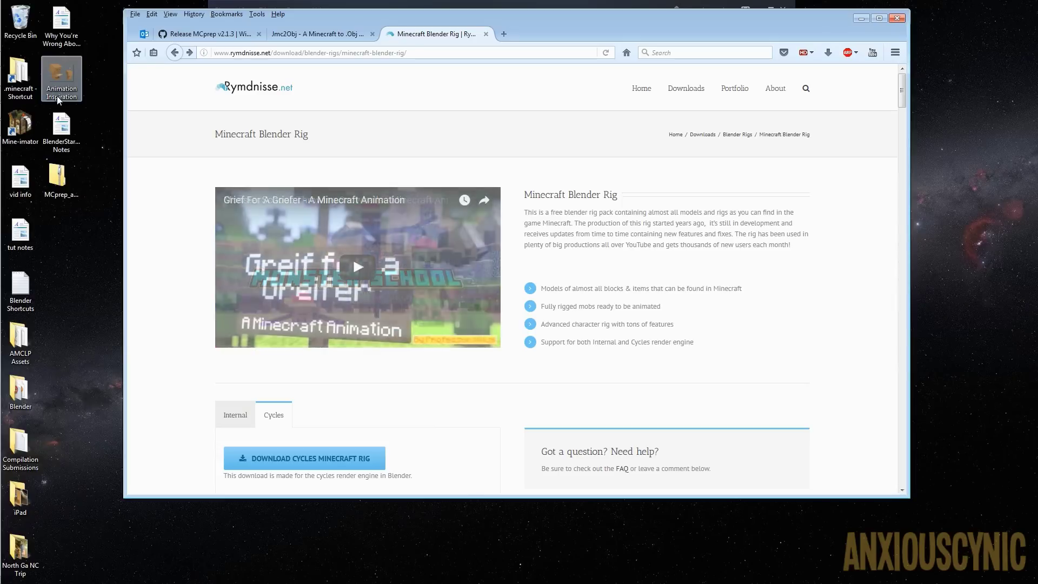
pyautogui.moveTo(3, 82)
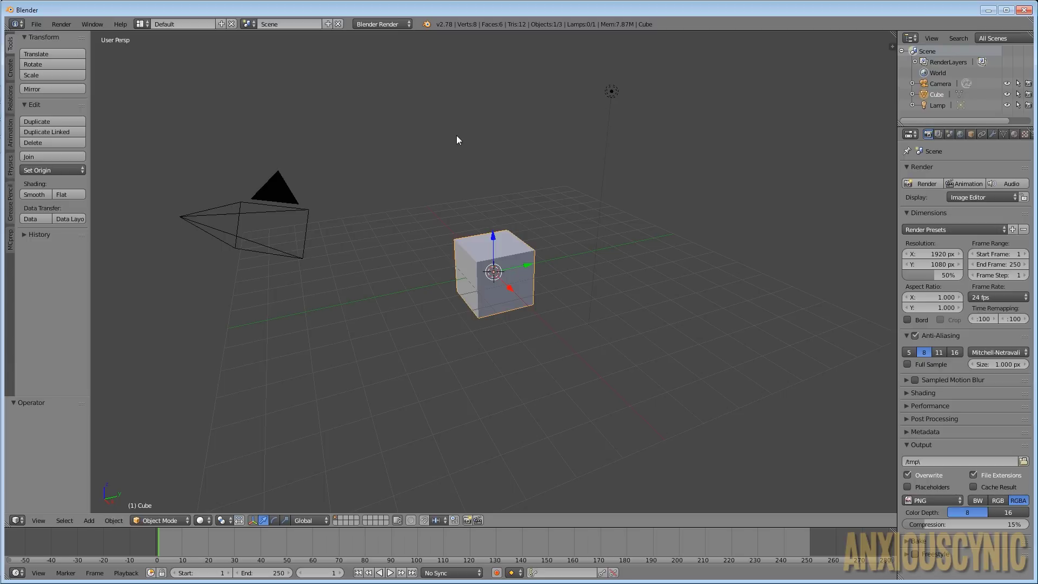
pyautogui.click(11, 69)
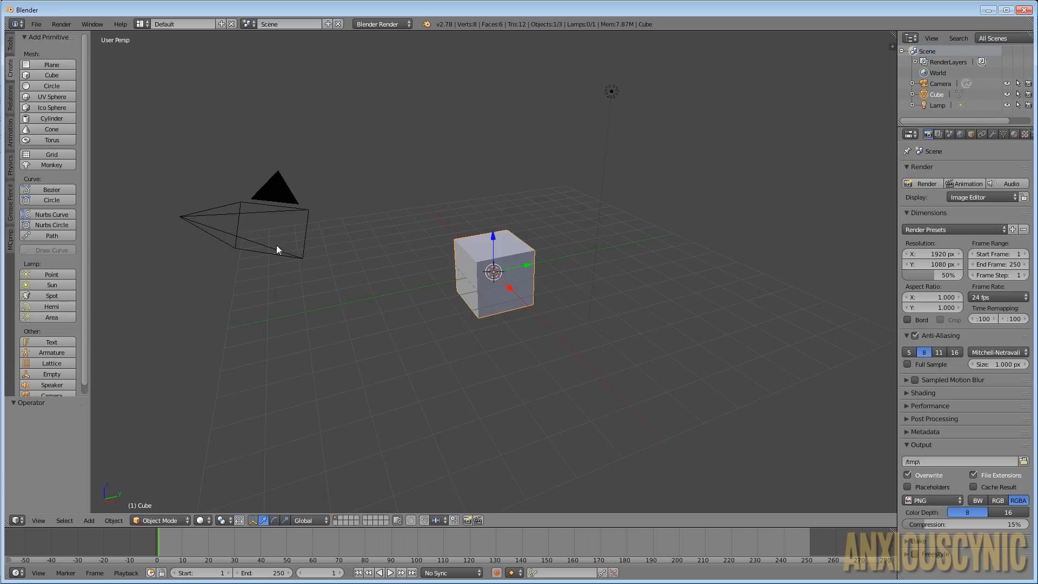
pyautogui.click(11, 107)
pyautogui.click(10, 130)
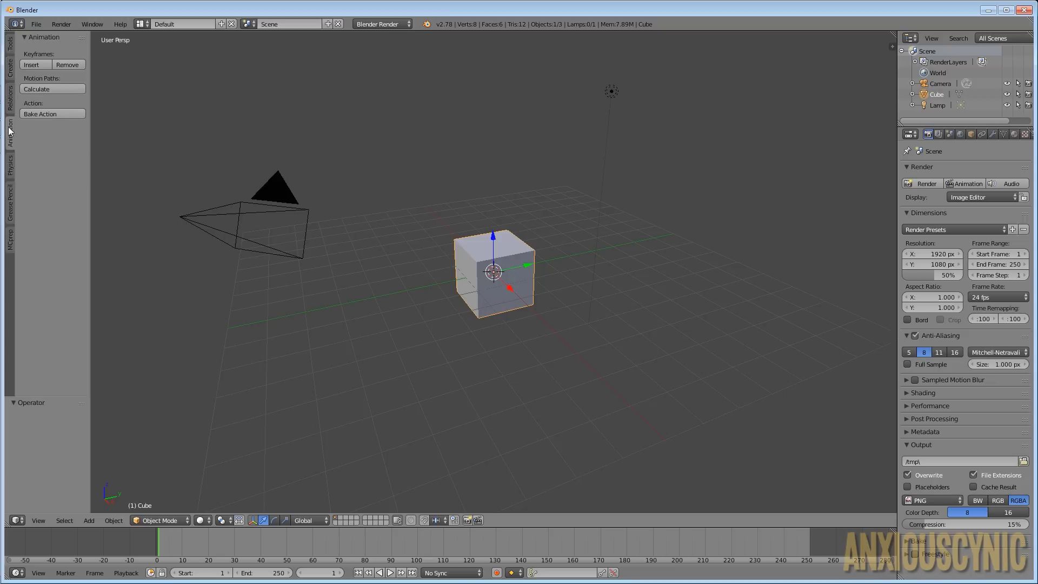
pyautogui.click(12, 48)
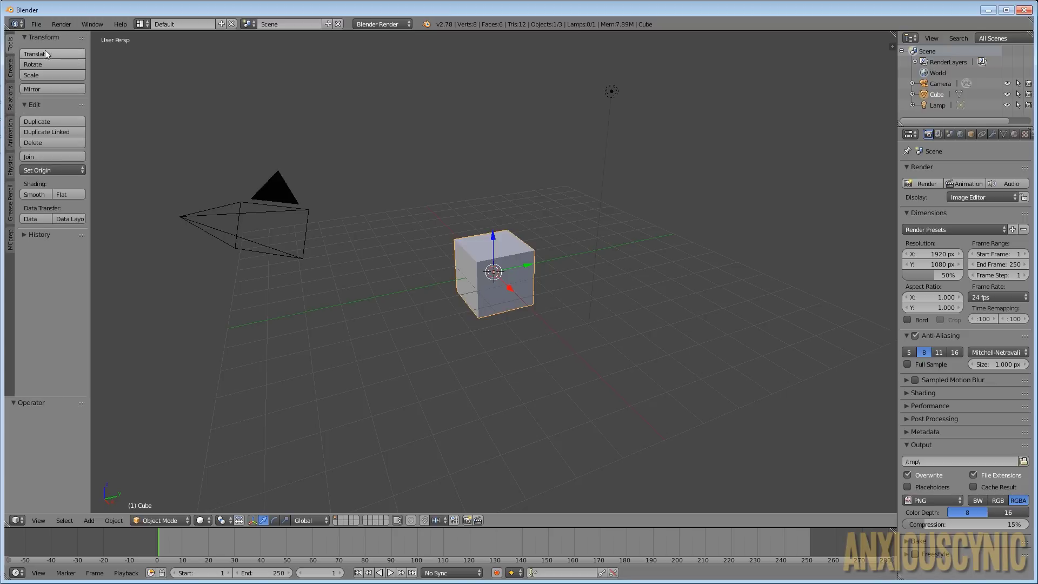
pyautogui.click(10, 166)
pyautogui.click(12, 196)
pyautogui.click(10, 49)
# - Hide and show the tool shelf several times, including collapsing it by its edge, and leave it shown
pyautogui.press('t')
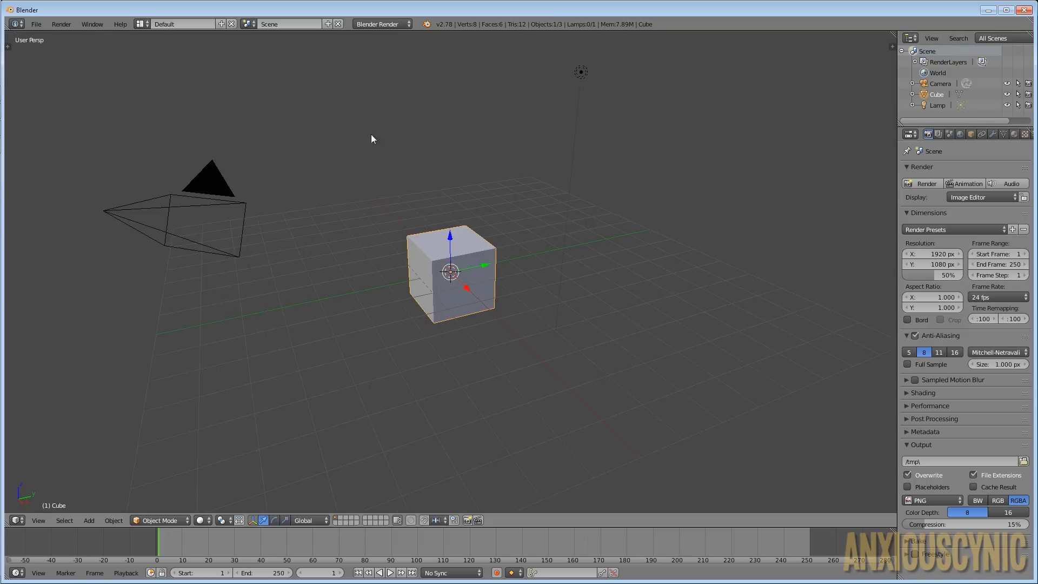
pyautogui.press('t')
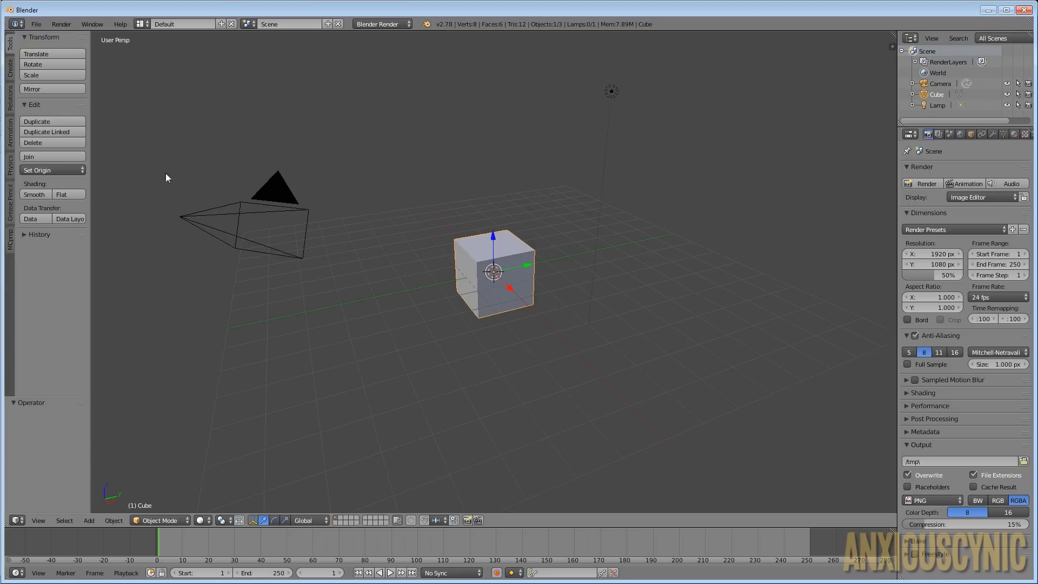
pyautogui.press('t')
pyautogui.press('t')
pyautogui.moveTo(92, 160); pyautogui.dragTo(4, 156)
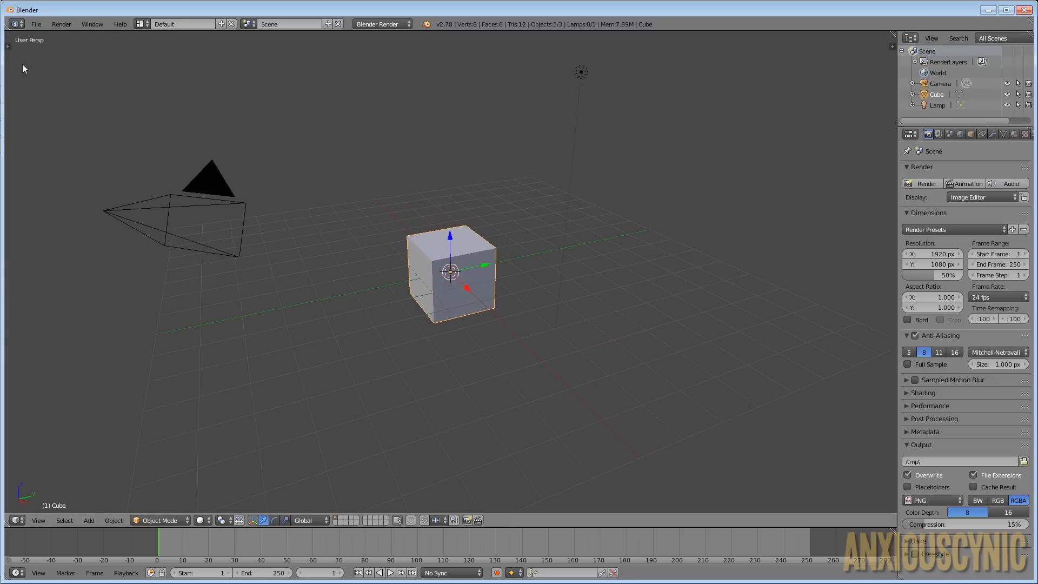
pyautogui.moveTo(9, 48); pyautogui.dragTo(94, 52)
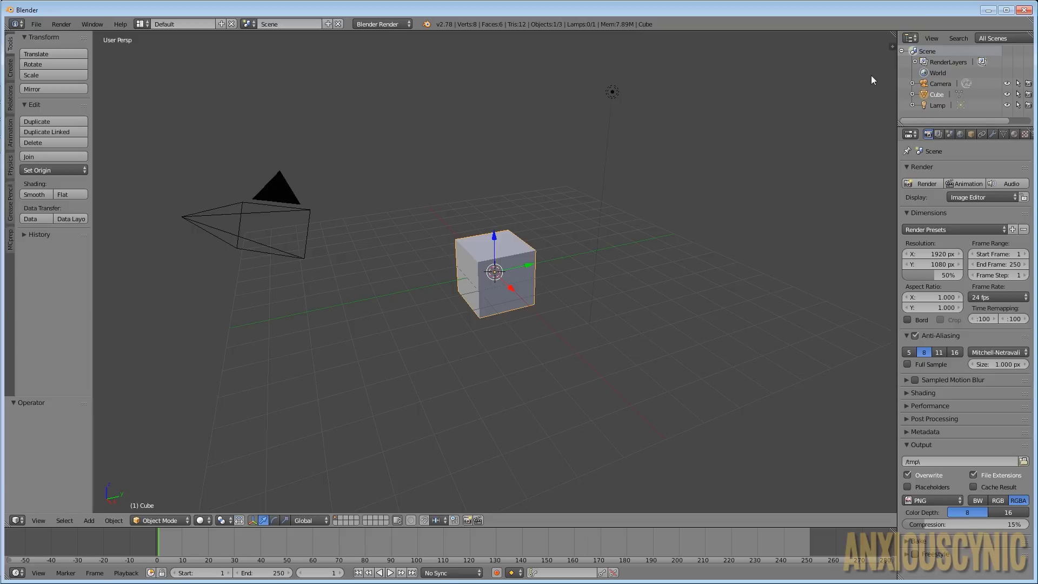
# - Show the 3D view's properties region, examine its transform, view, cursor and shading settings, narrow it slightly and hide it
pyautogui.click(892, 47)
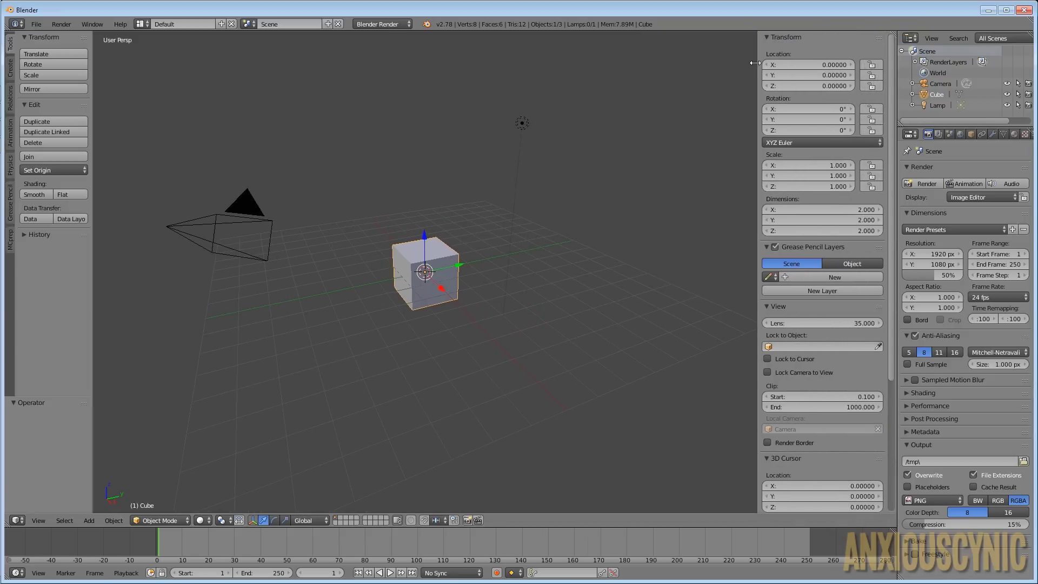
pyautogui.moveTo(891, 92)
pyautogui.mouseDown()
pyautogui.moveTo(895, 137)
pyautogui.moveTo(891, 89)
pyautogui.mouseUp()
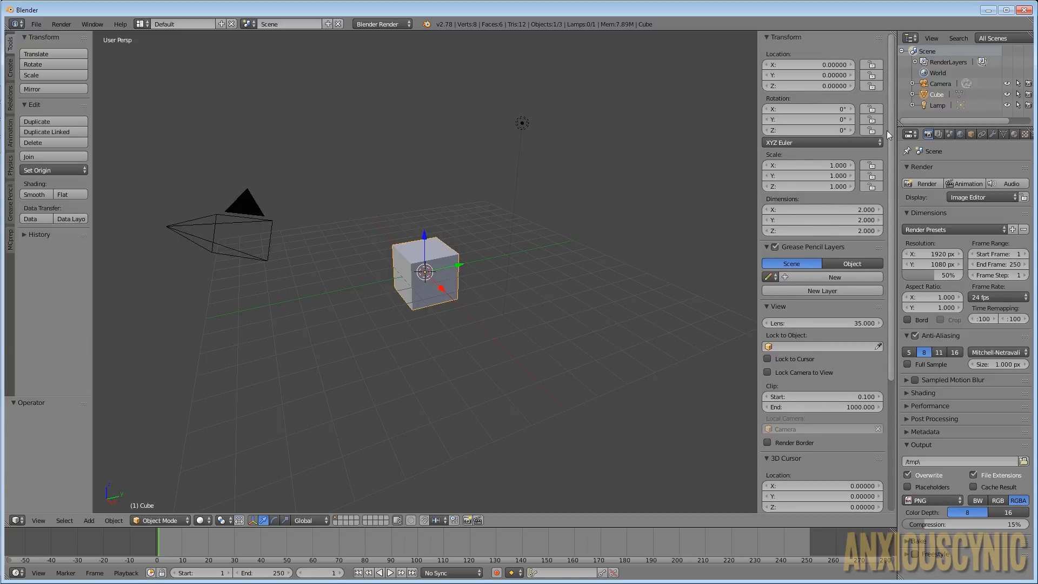
pyautogui.moveTo(890, 132); pyautogui.dragTo(896, 268)
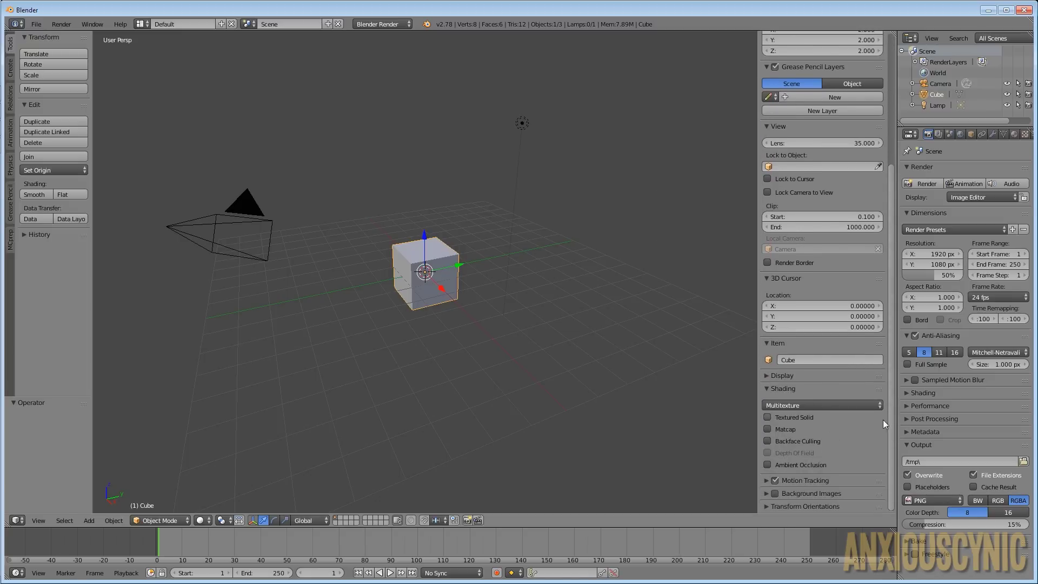
pyautogui.moveTo(890, 419); pyautogui.dragTo(896, 255)
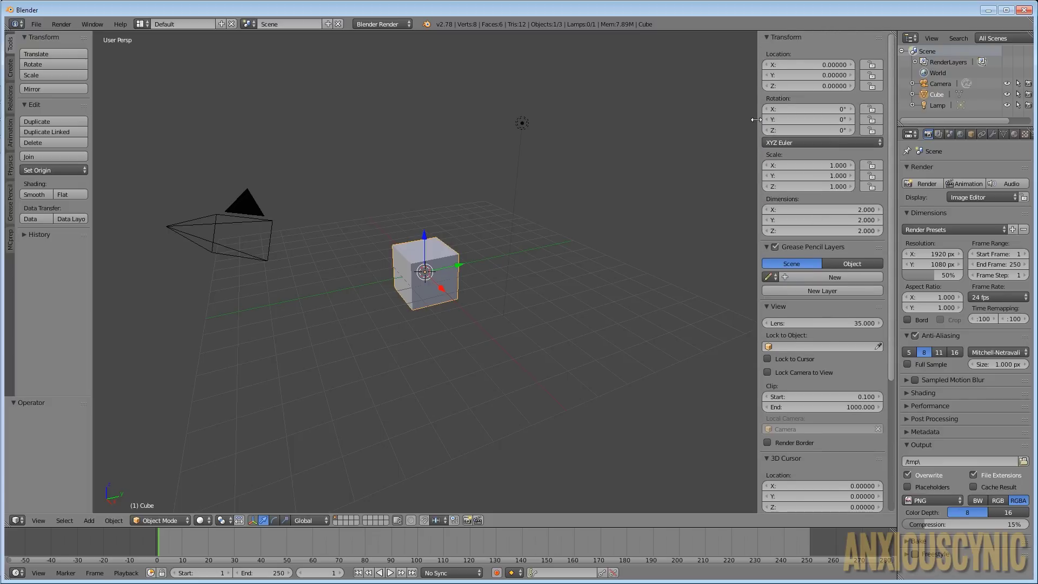
pyautogui.moveTo(756, 119); pyautogui.dragTo(776, 119)
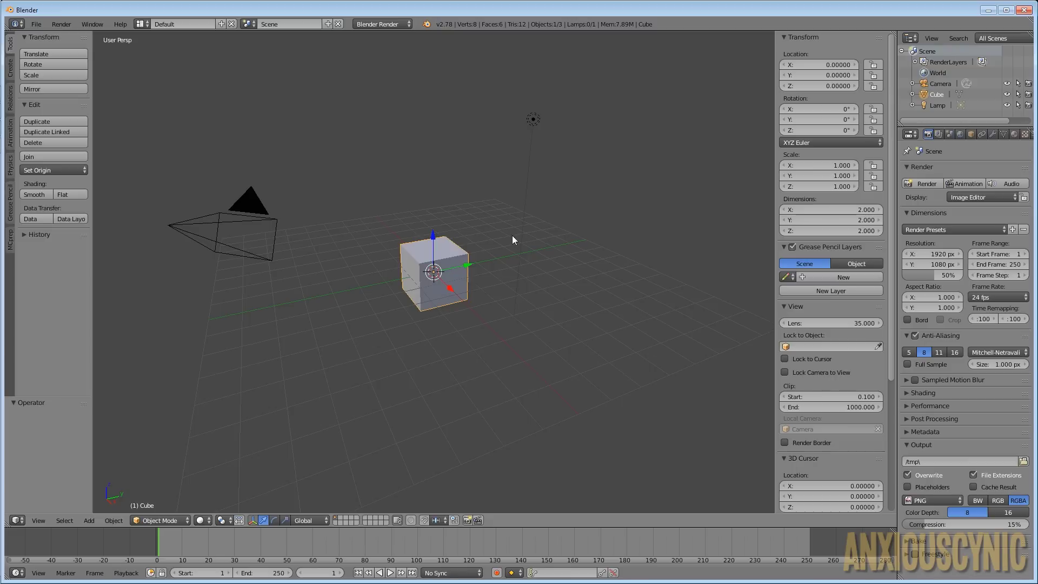
pyautogui.press('n')
pyautogui.press('n')
pyautogui.press('n')
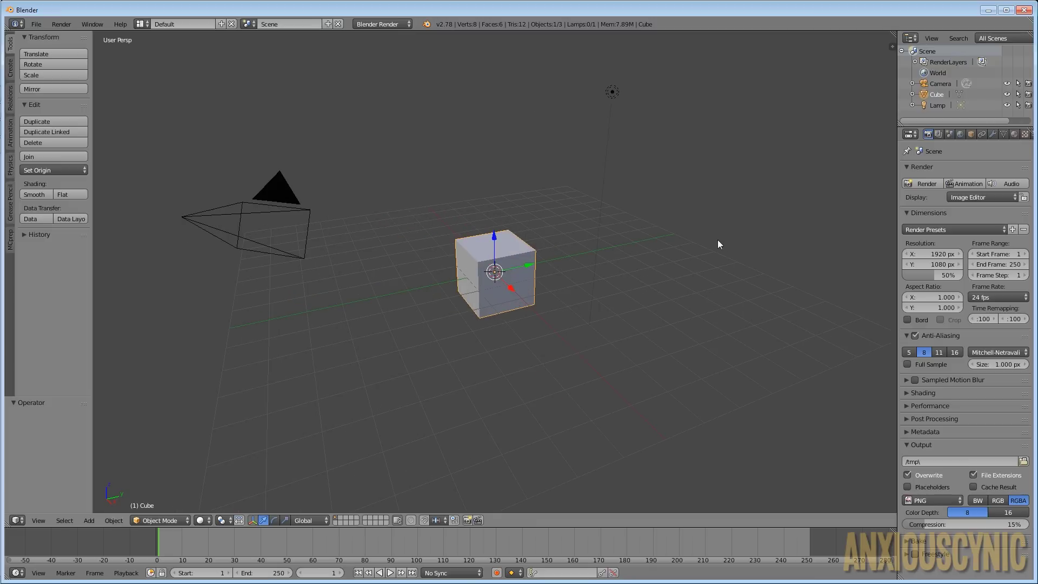
# - Set the render engine to Cycles Render and the render device to GPU Compute
pyautogui.click(378, 23)
pyautogui.click(370, 60)
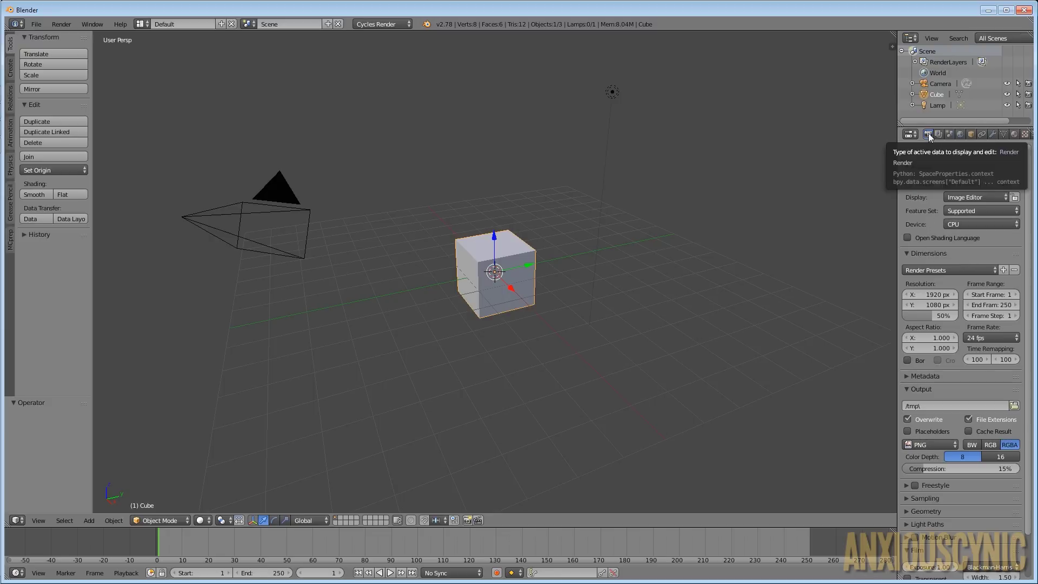
pyautogui.click(977, 224)
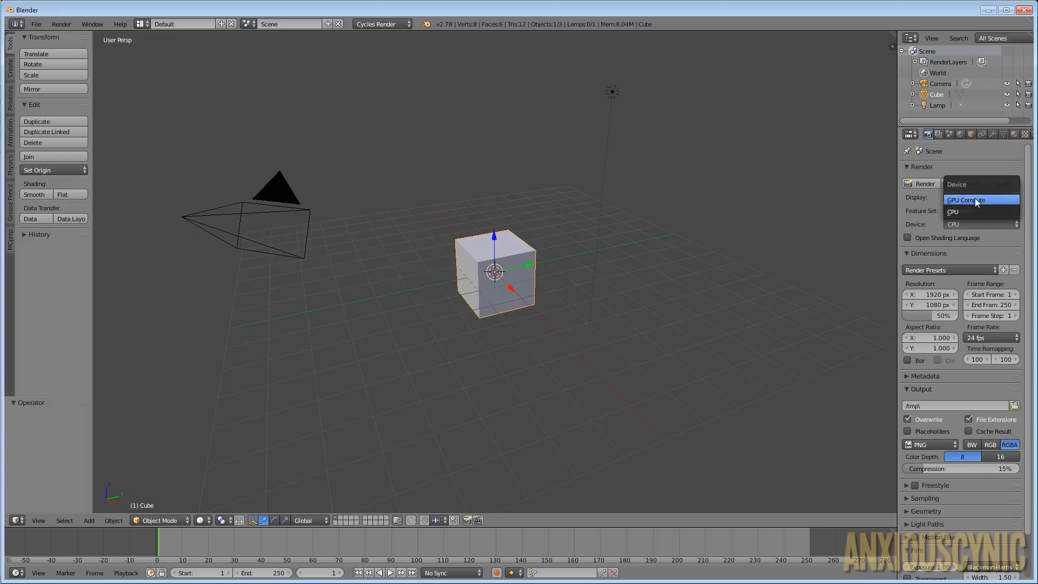
pyautogui.click(975, 199)
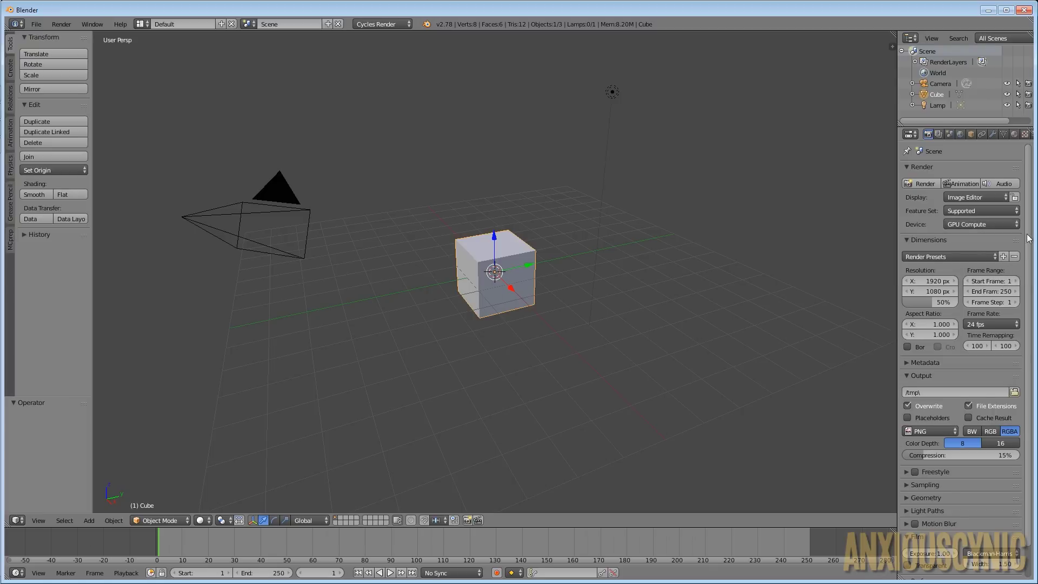
# - Expand the Performance section of the render settings and bring the tile size values into view
pyautogui.scroll(-2, 1029, 238)
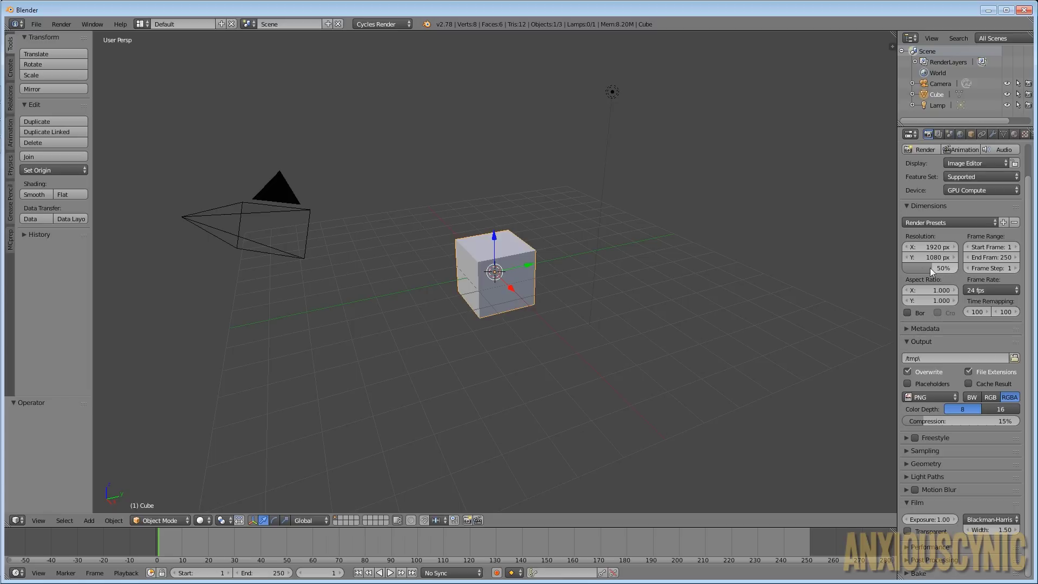
pyautogui.moveTo(922, 267)
pyautogui.mouseDown()
pyautogui.moveTo(912, 268)
pyautogui.moveTo(921, 268)
pyautogui.mouseUp()
pyautogui.click(914, 548)
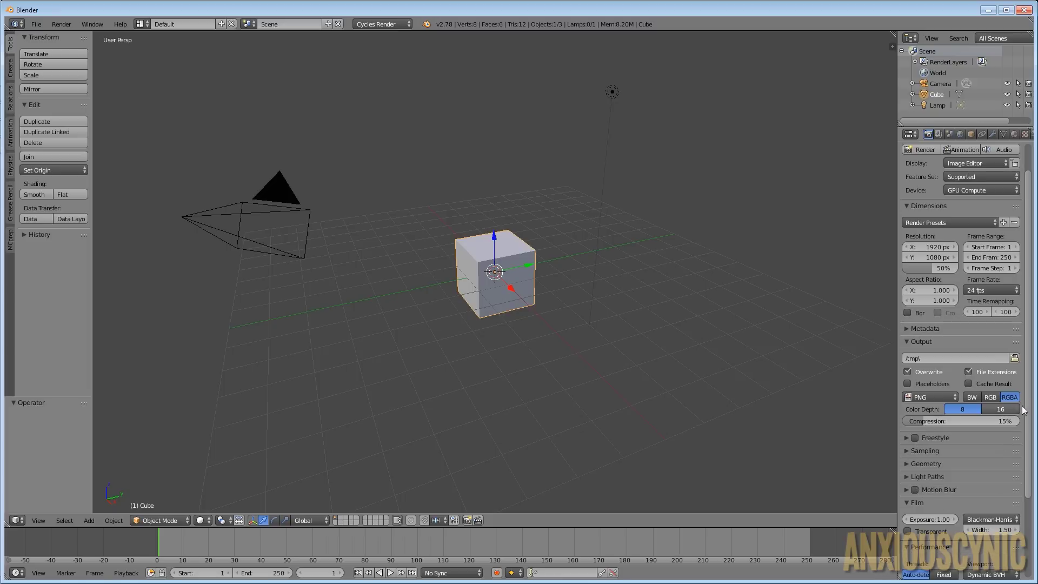
pyautogui.moveTo(1029, 397); pyautogui.dragTo(1034, 490)
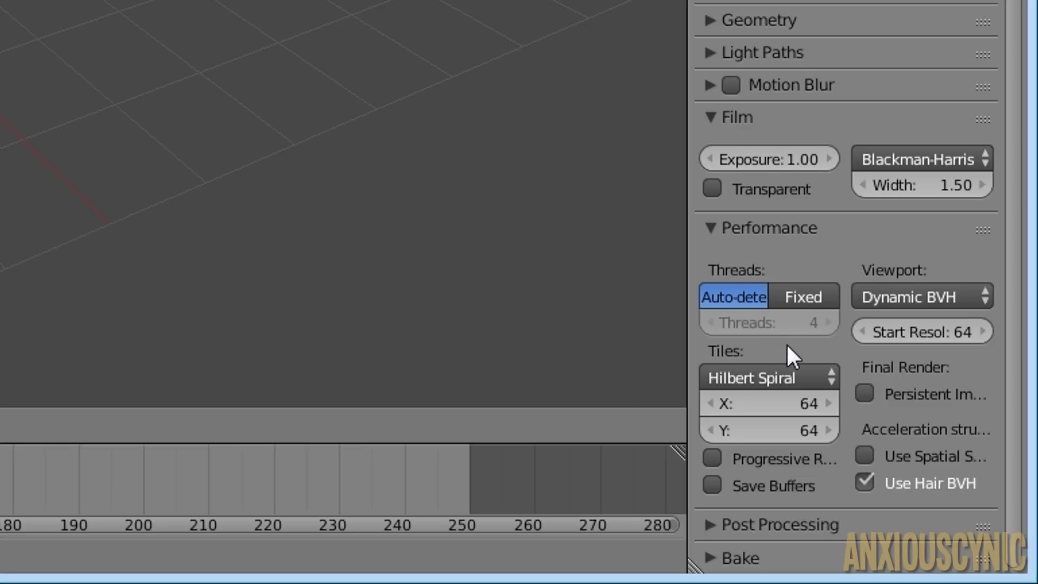
pyautogui.click(812, 401)
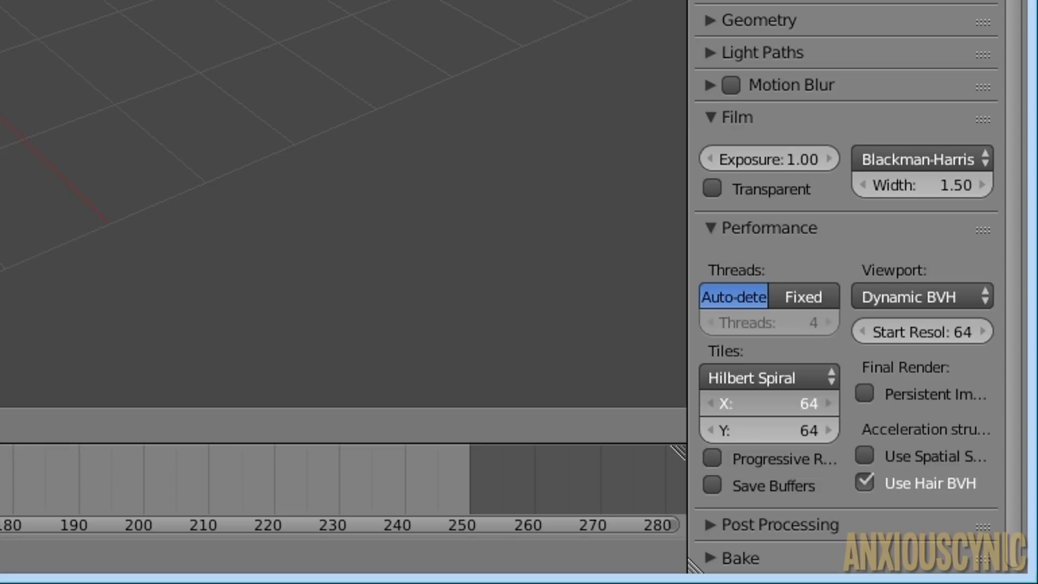
pyautogui.click(853, 240)
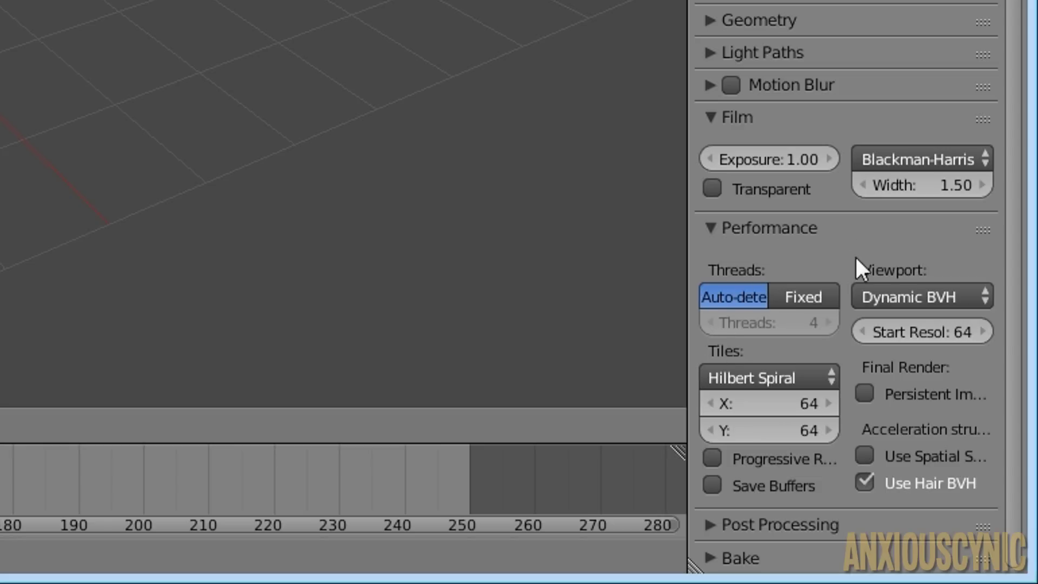
# - Set the render tile X size to 256 and enter a new tile Y size
pyautogui.click(806, 401)
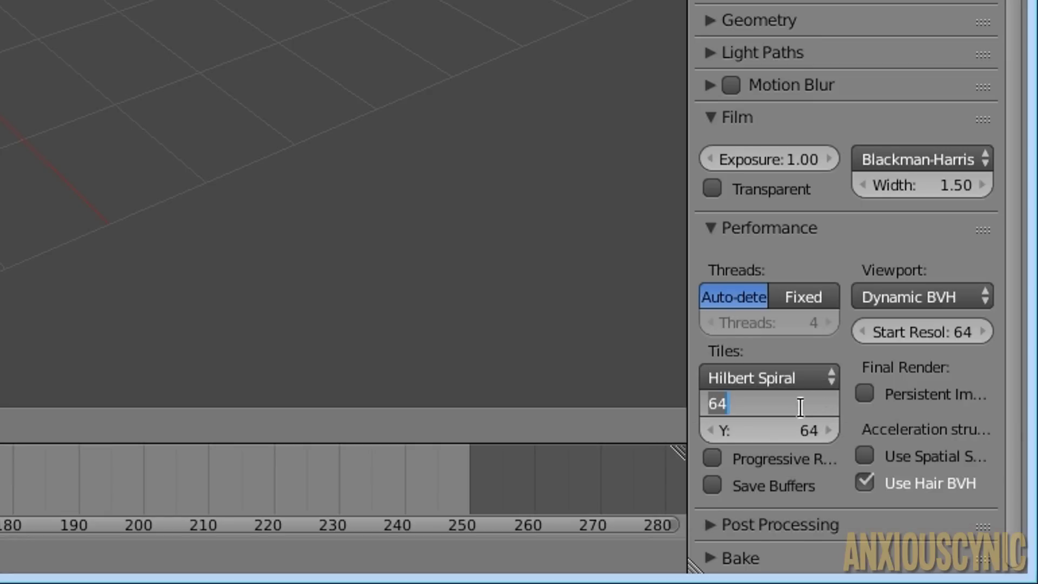
pyautogui.write('265')
pyautogui.press('BackSpace')
pyautogui.press('BackSpace')
pyautogui.write('56')
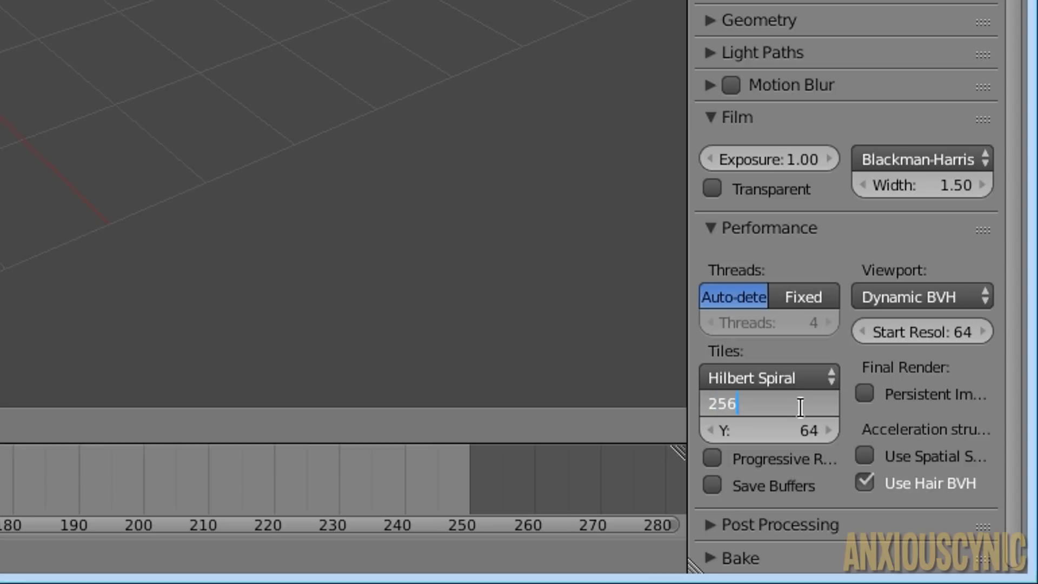
pyautogui.press('Return')
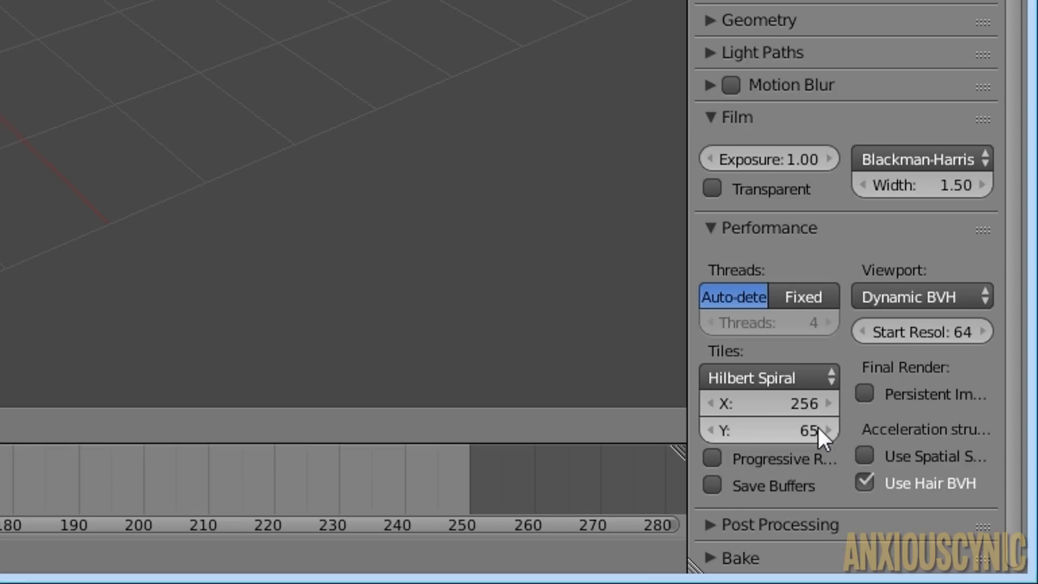
pyautogui.click(792, 431)
pyautogui.write('25')
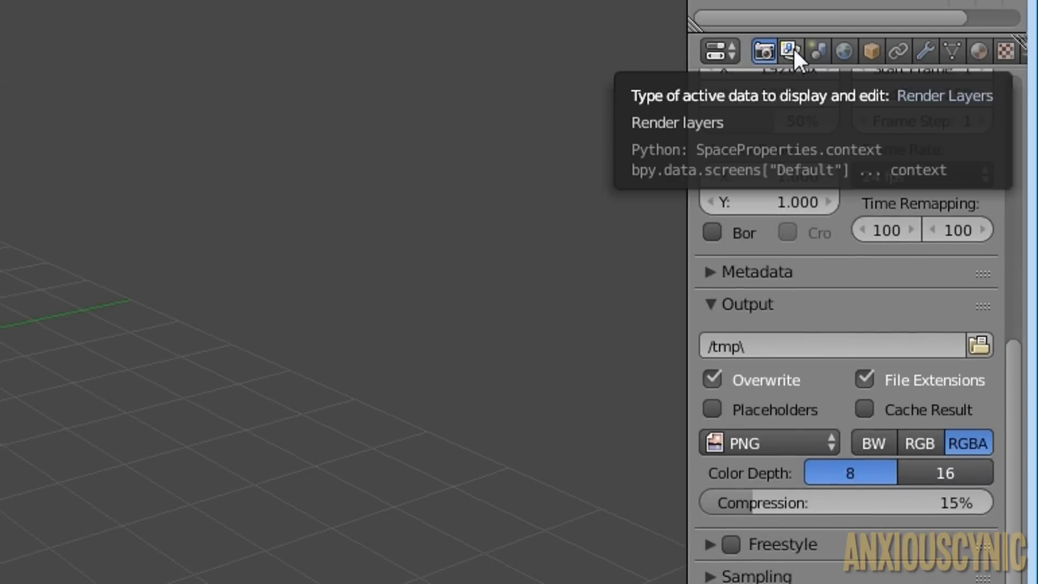
# - Enable the Mist and Vector passes for the scene's render layer
pyautogui.click(791, 51)
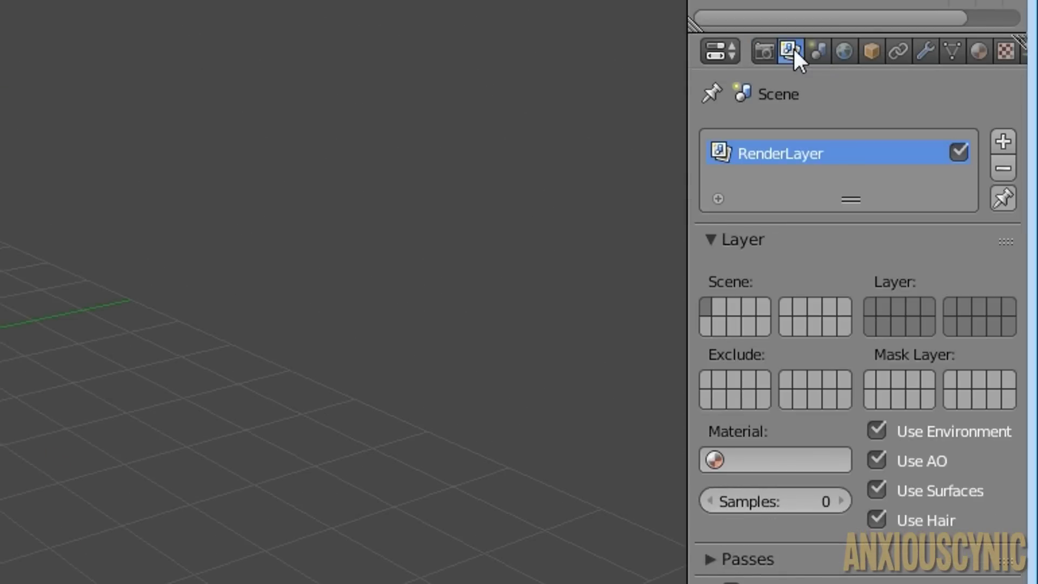
pyautogui.click(711, 560)
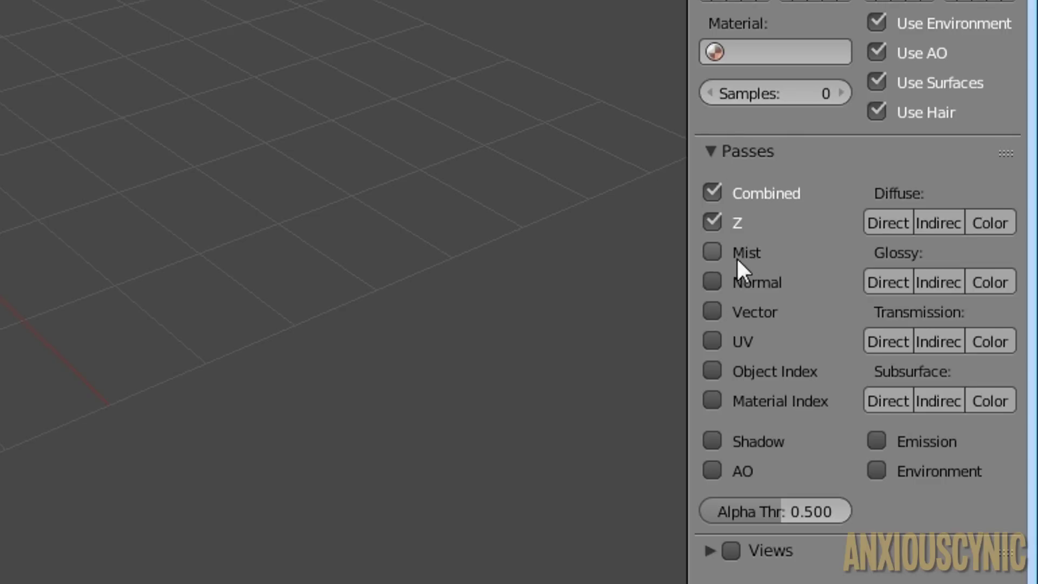
pyautogui.click(709, 151)
pyautogui.click(713, 151)
pyautogui.click(714, 252)
pyautogui.click(712, 310)
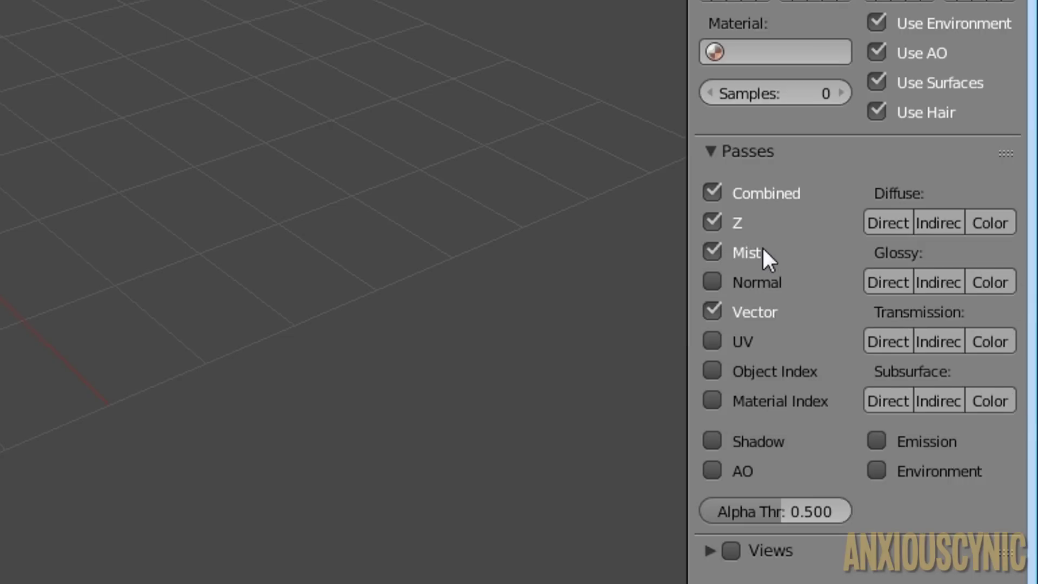
# - Enable Ambient Occlusion for the scene's world and set its factor to 0.35
pyautogui.scroll(10, 790, 233)
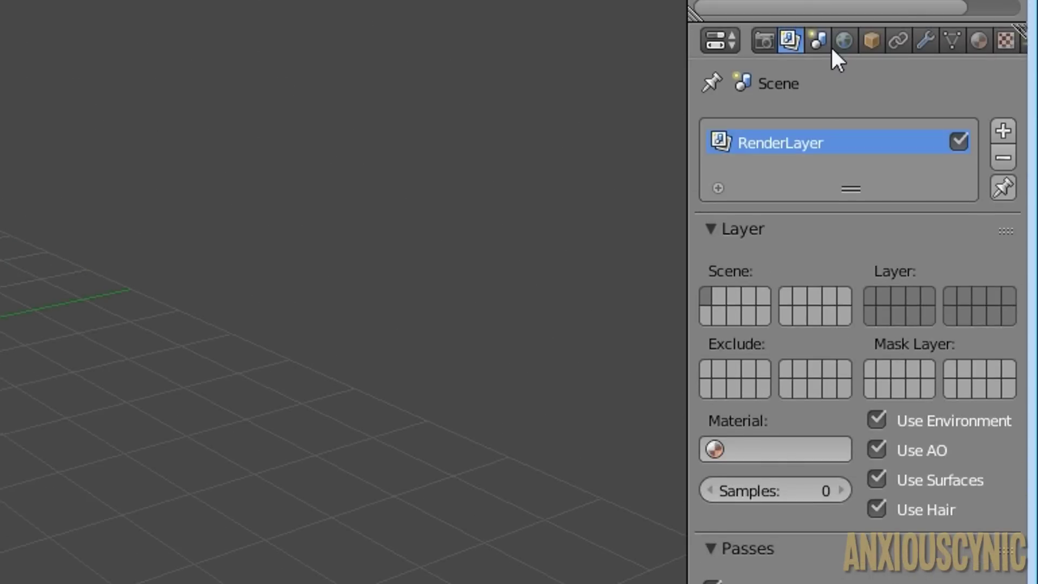
pyautogui.click(843, 40)
pyautogui.scroll(-4, 835, 187)
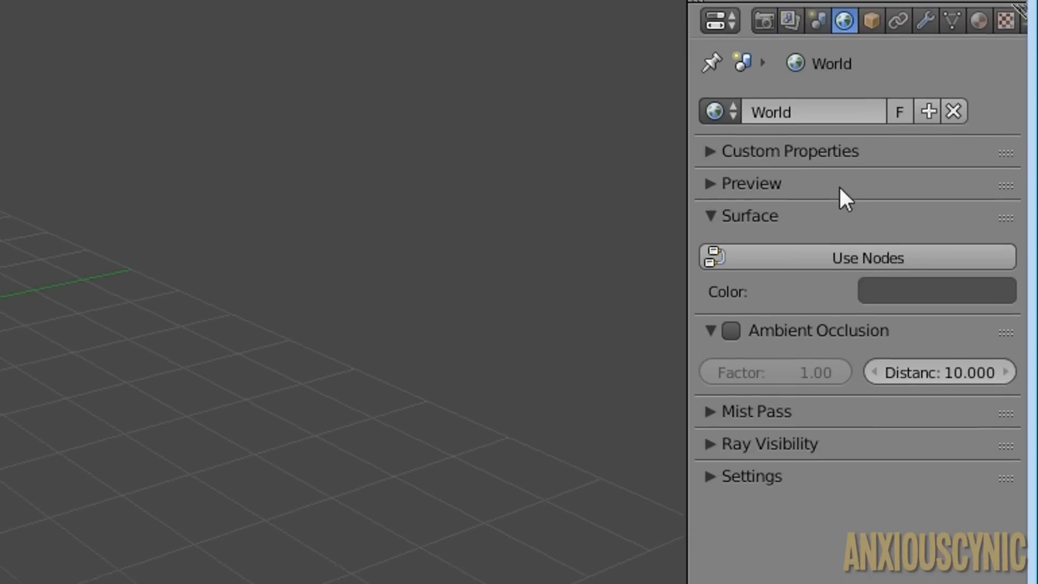
pyautogui.scroll(-1, 800, 200)
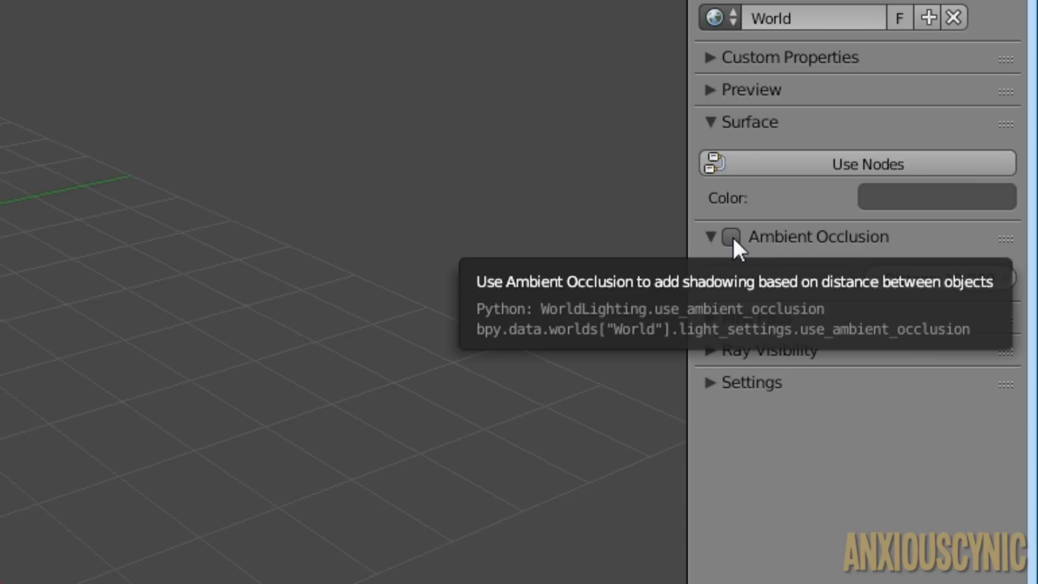
pyautogui.click(732, 239)
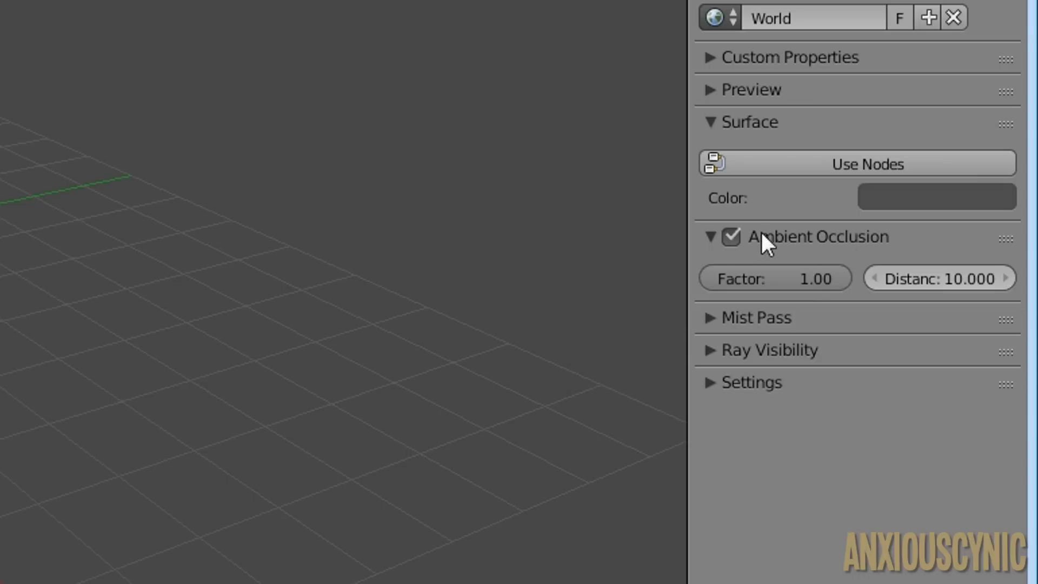
pyautogui.click(810, 278)
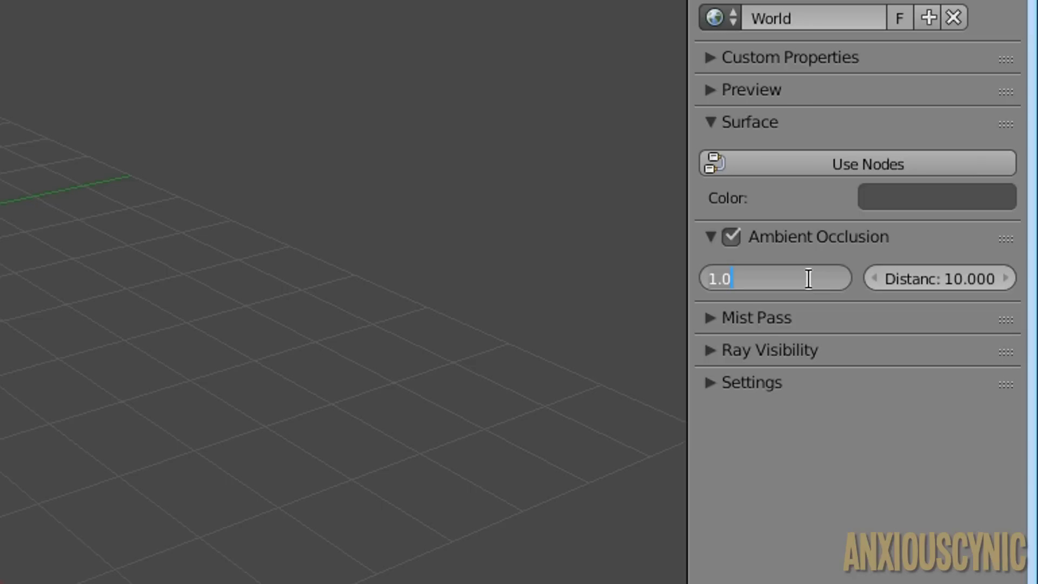
pyautogui.write('.35')
pyautogui.press('Return')
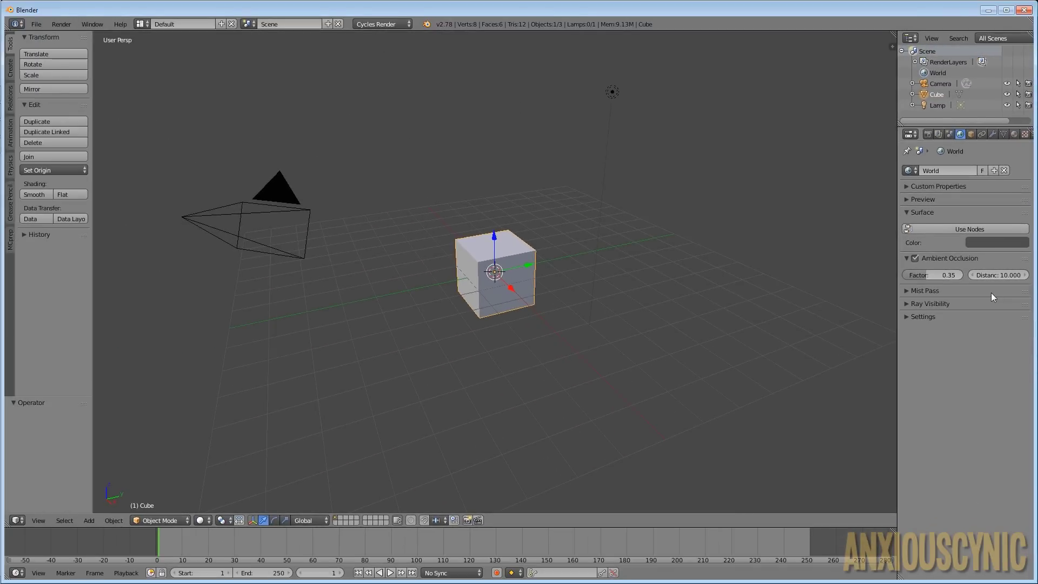
pyautogui.click(973, 134)
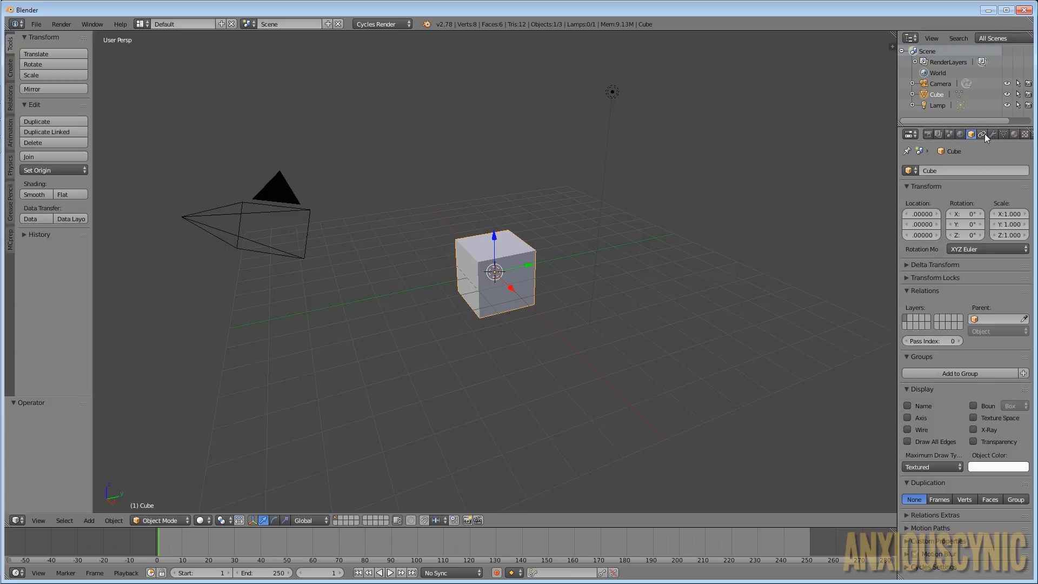
pyautogui.click(982, 134)
pyautogui.click(993, 134)
pyautogui.click(972, 134)
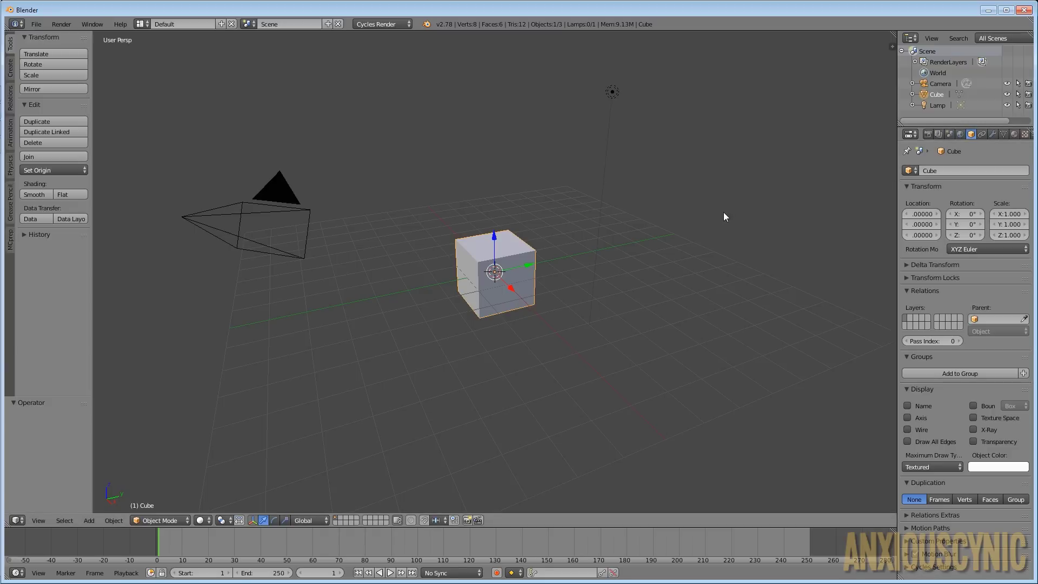
pyautogui.click(928, 134)
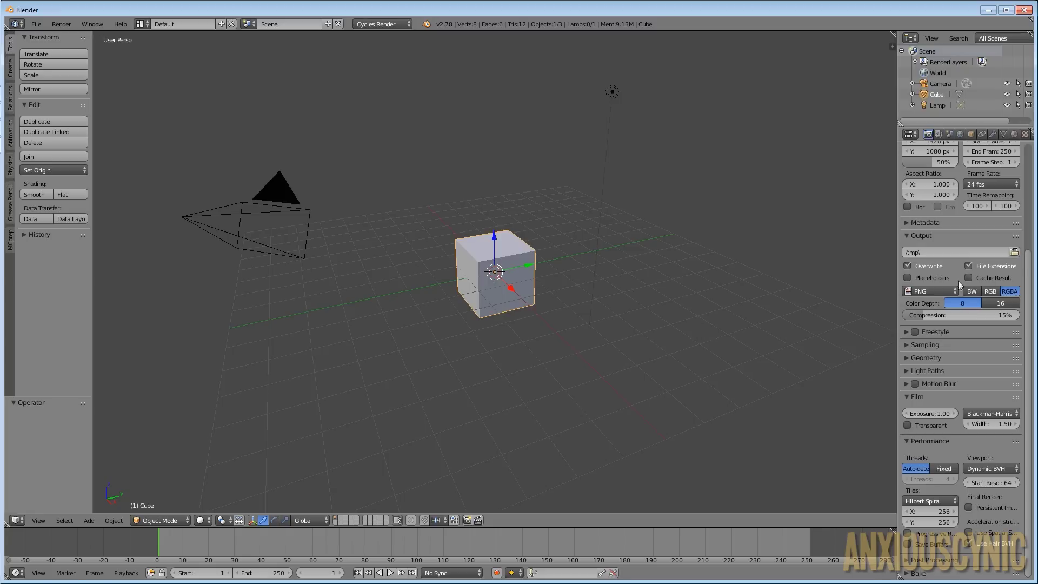
# - Save the current scene and its settings as the default startup file
pyautogui.click(38, 25)
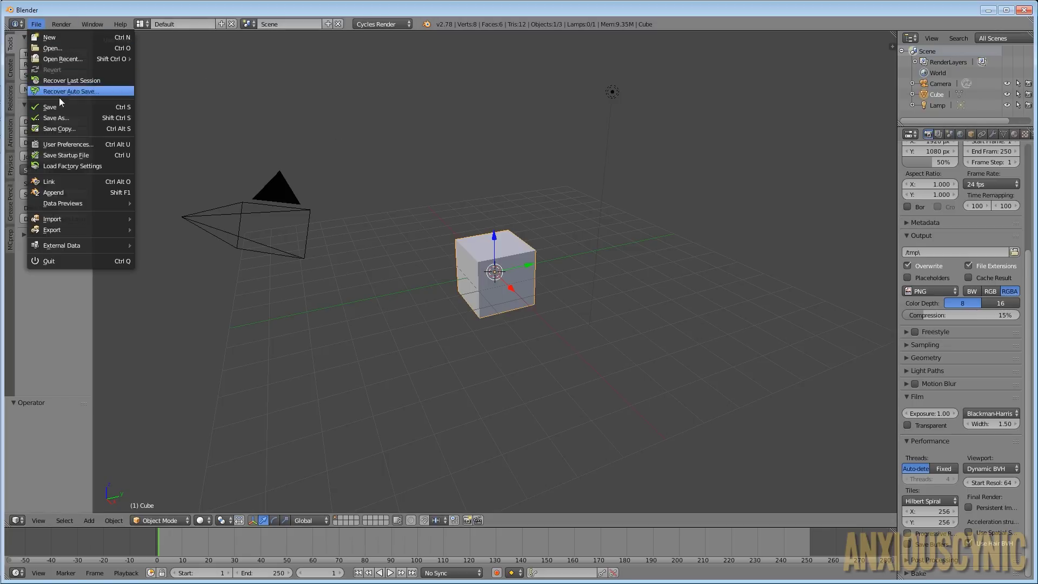
pyautogui.click(75, 156)
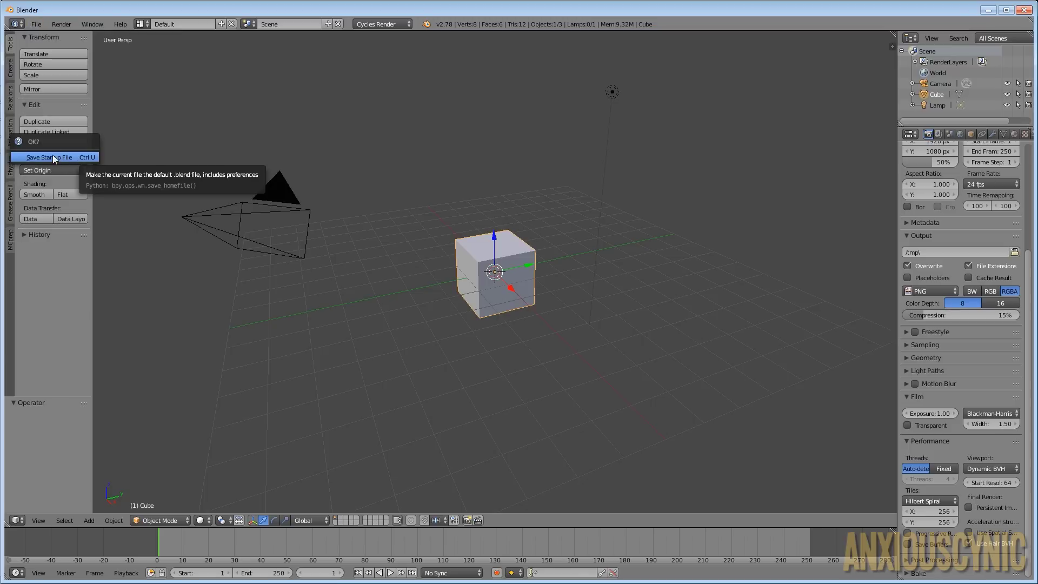
pyautogui.click(53, 157)
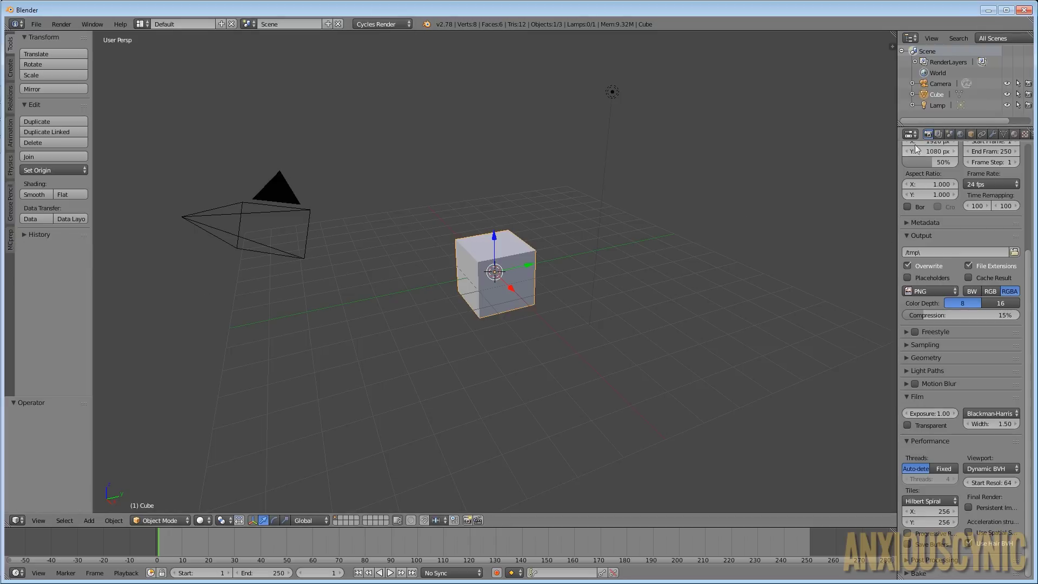
pyautogui.moveTo(1031, 309)
pyautogui.mouseDown()
pyautogui.moveTo(1031, 174)
pyautogui.moveTo(1031, 313)
pyautogui.mouseUp()
pyautogui.moveTo(1033, 518); pyautogui.dragTo(1033, 481)
pyautogui.click(961, 134)
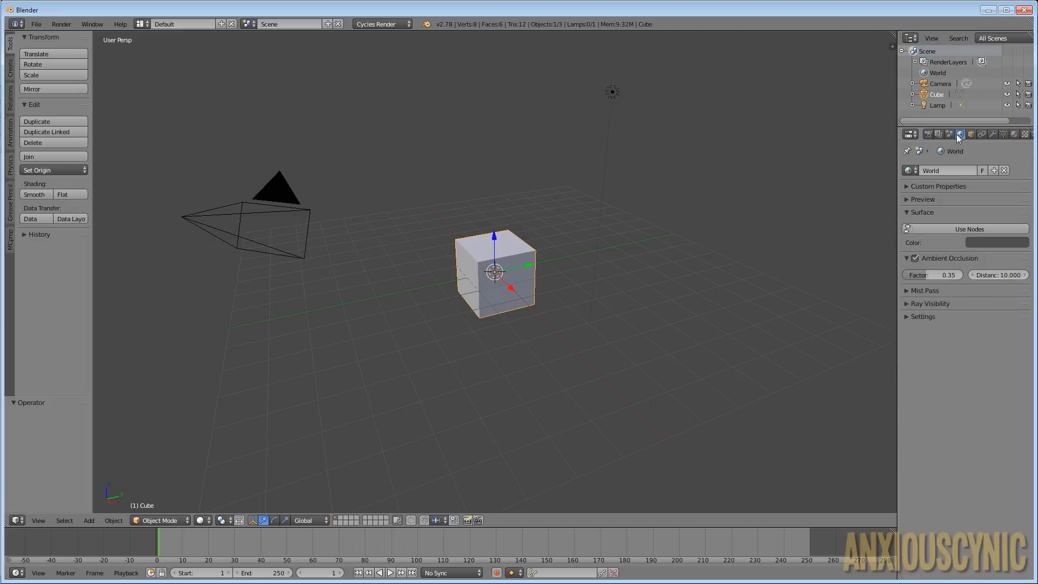
pyautogui.click(939, 134)
pyautogui.click(928, 134)
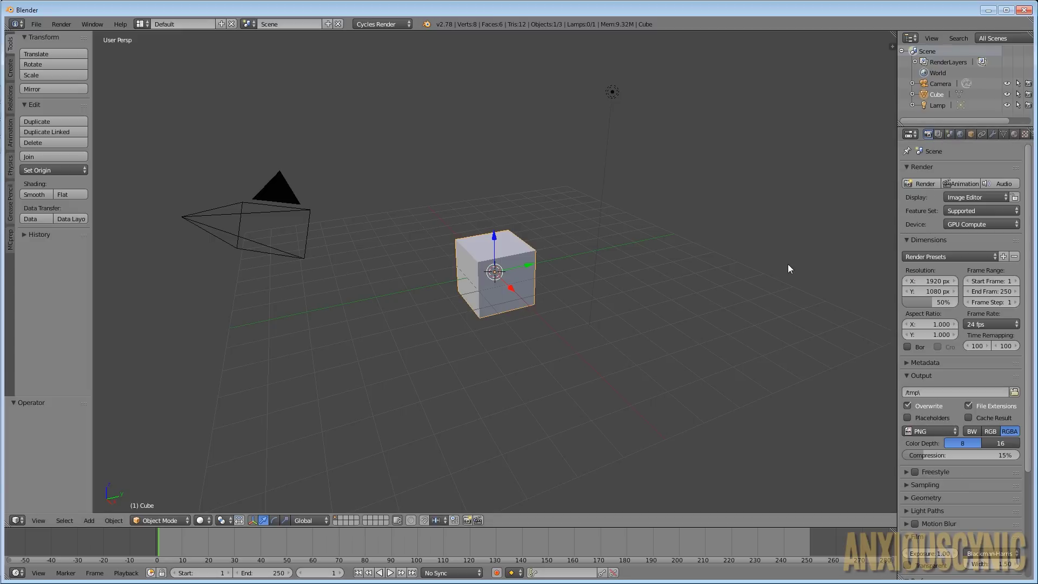